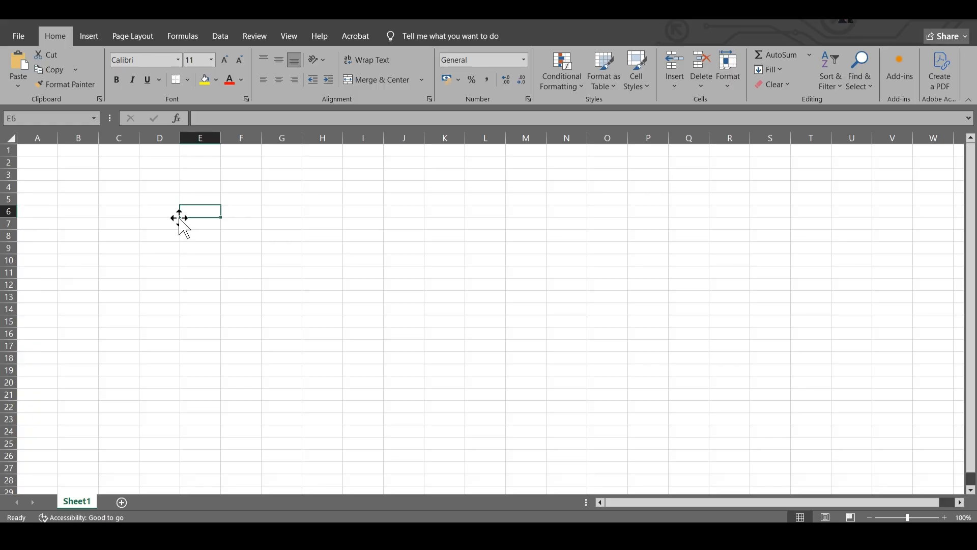
Step: Select cell E3 and step the active cell up and down column E, ending on E5
left_click(200, 175)
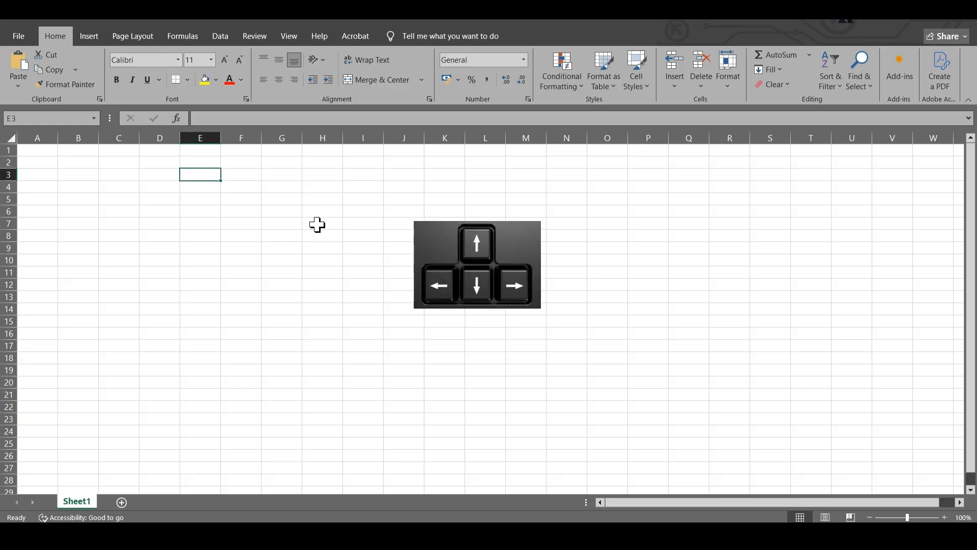
key("Up")
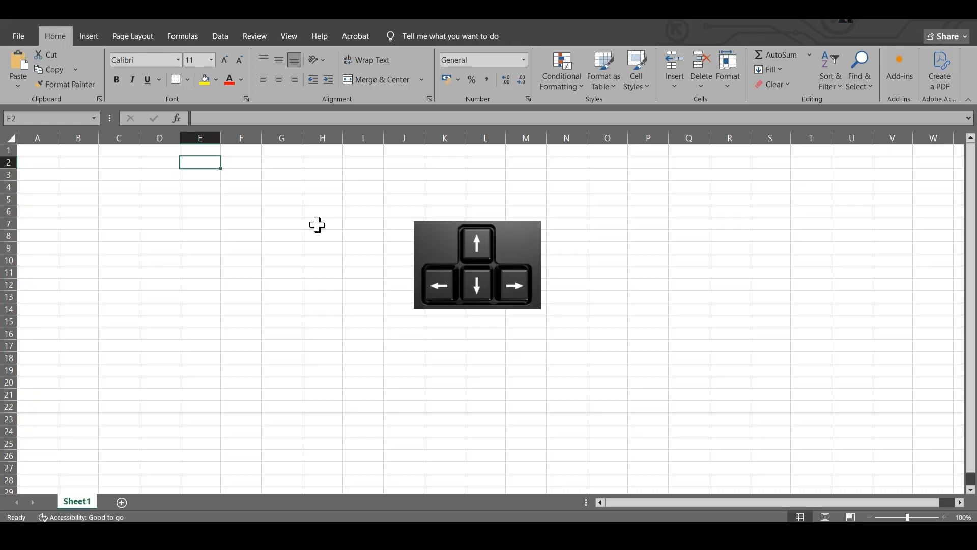
key("Down")
key("Down")
key("Up")
key("Up")
key("Down")
key("Down")
key("Down")
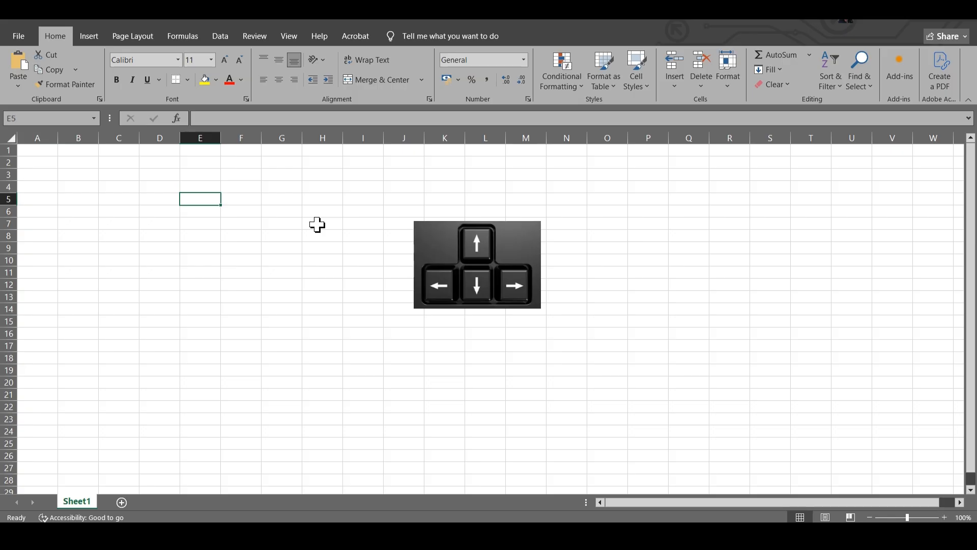
Step: Step the active cell back and forth along row 5, ending on cell D5
key("Right")
key("Right")
key("Left")
key("Left")
key("Left")
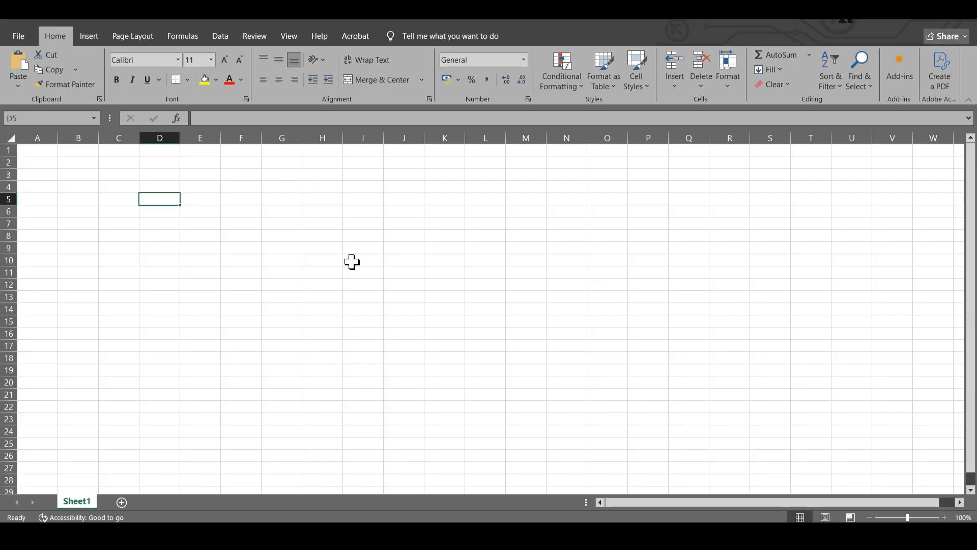
key("Right")
key("Right")
key("Right")
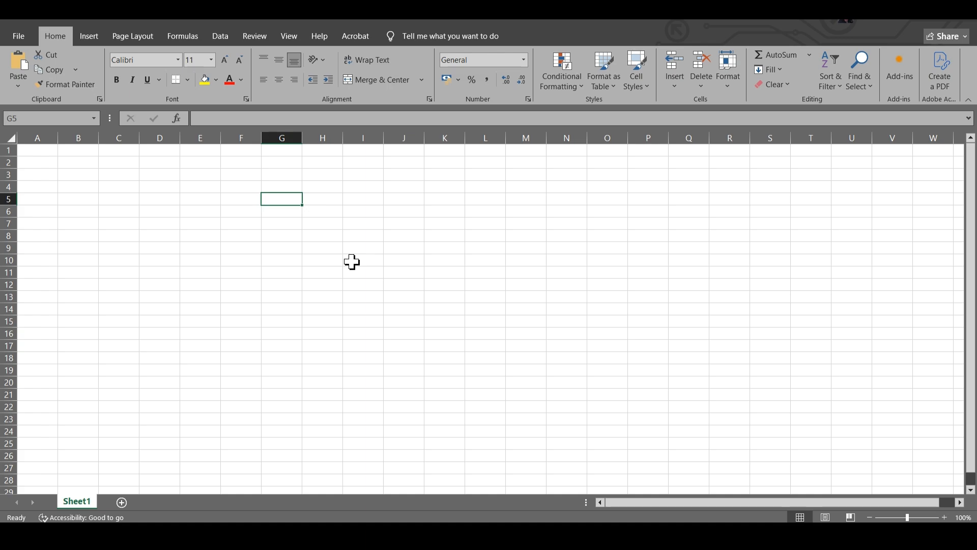
key("Left")
key("Left")
key("Left")
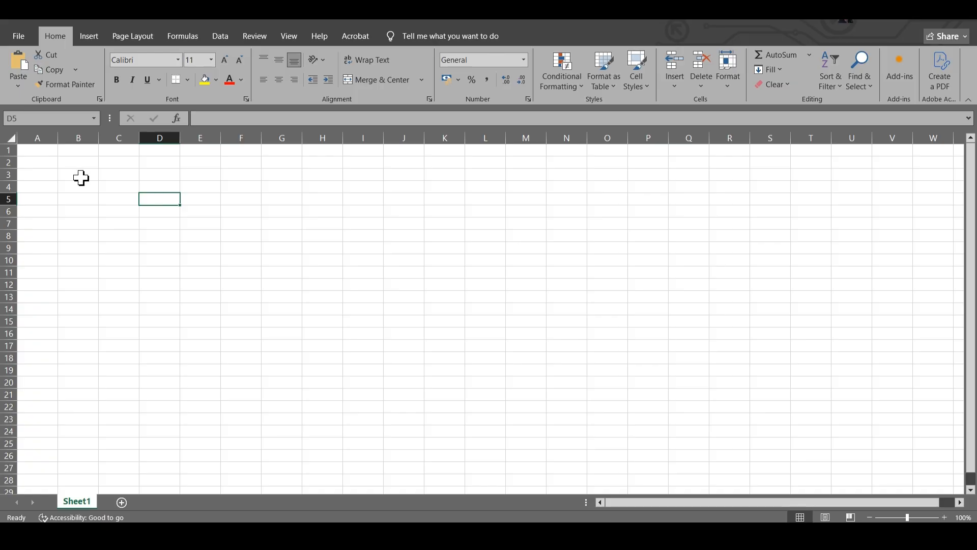
Step: Enter MS EXCEL COMPUTER in cell D5 and autofit the width of column D to the text
type("MS")
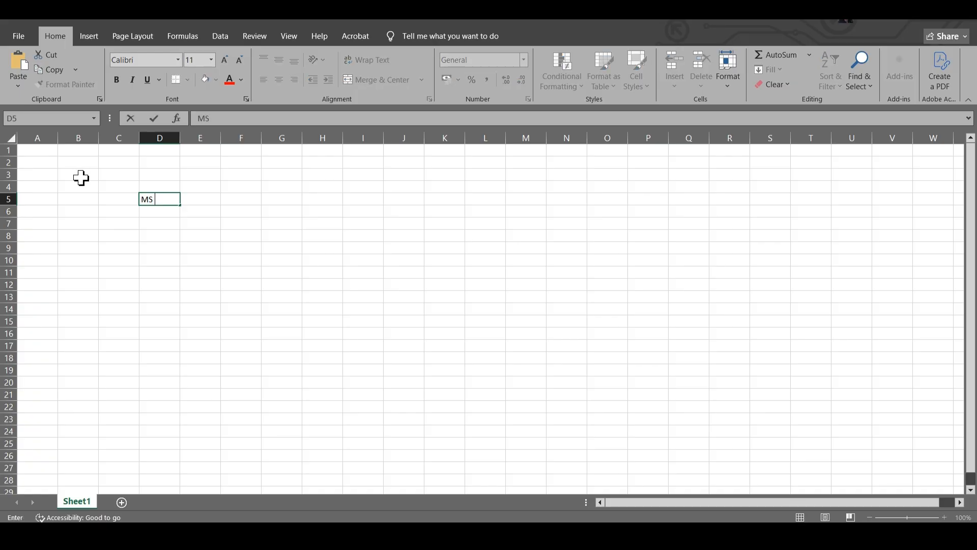
type(" EXCEL COMPUTER")
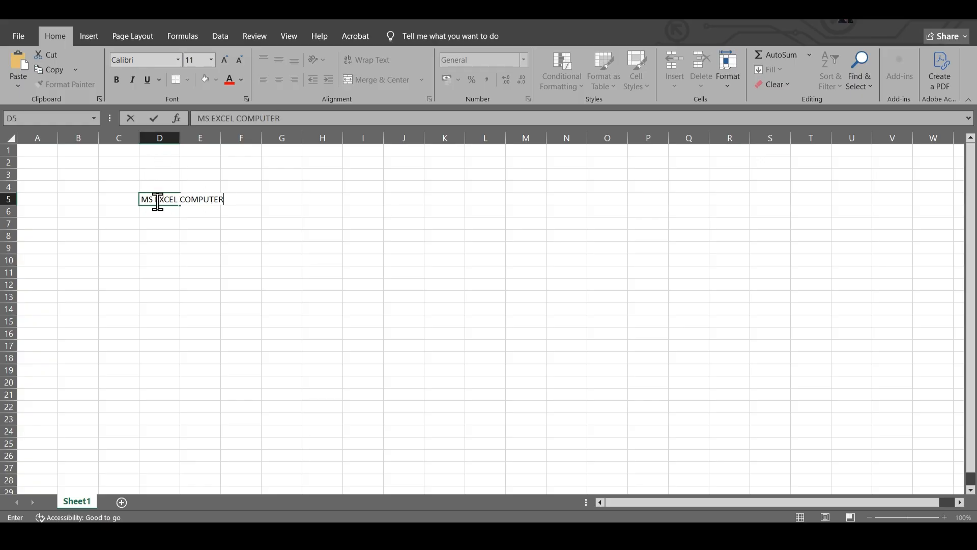
left_click(160, 136)
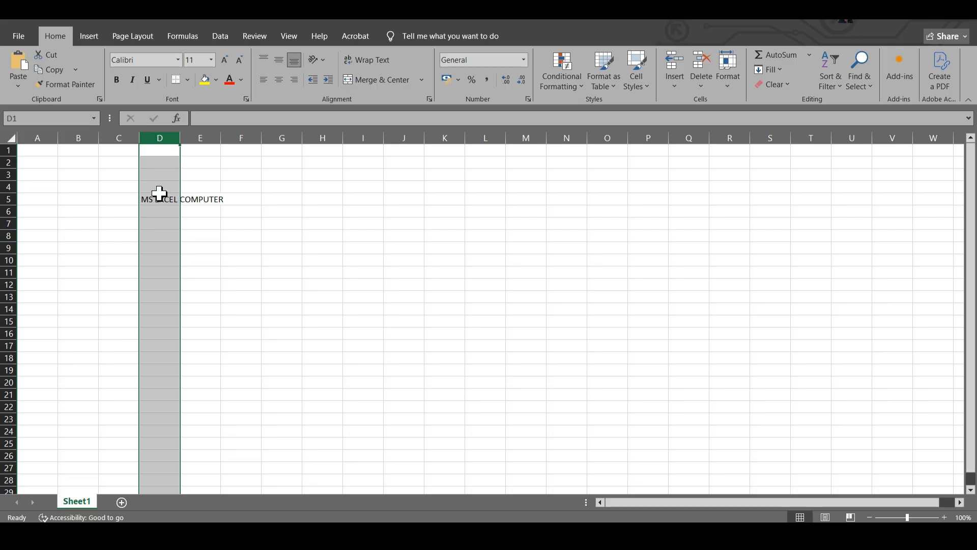
double_click(180, 136)
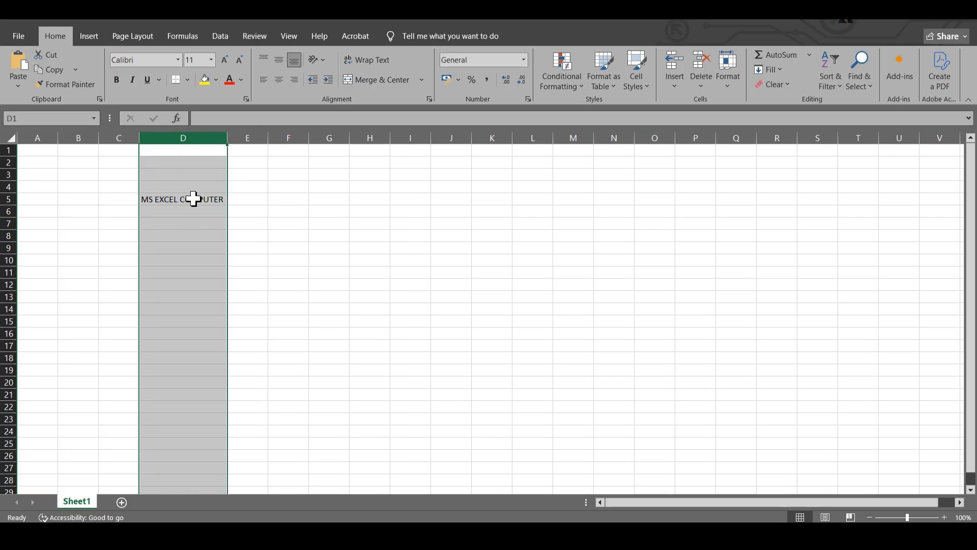
left_click(194, 199)
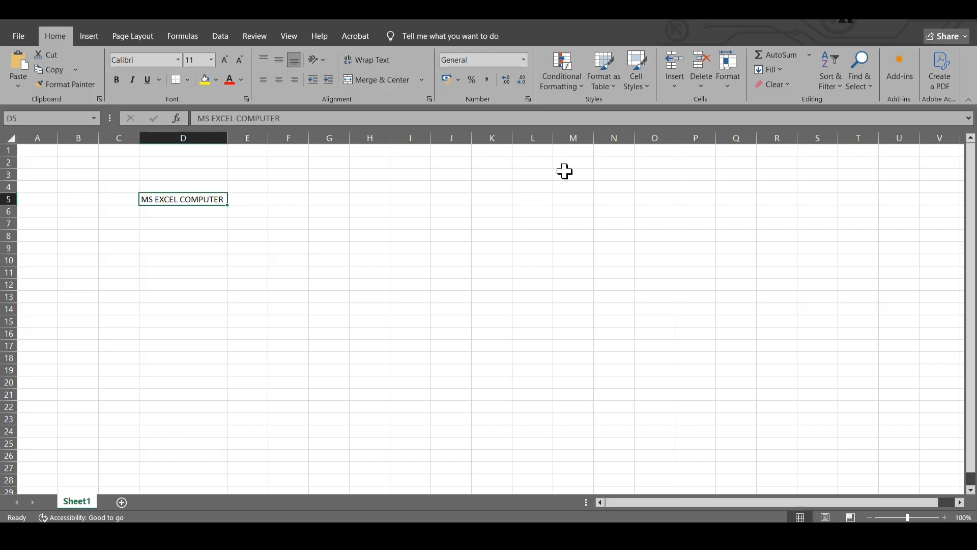
Step: Enter 1 in cell K3 and 2 in cell K4
left_click(501, 175)
key("Return")
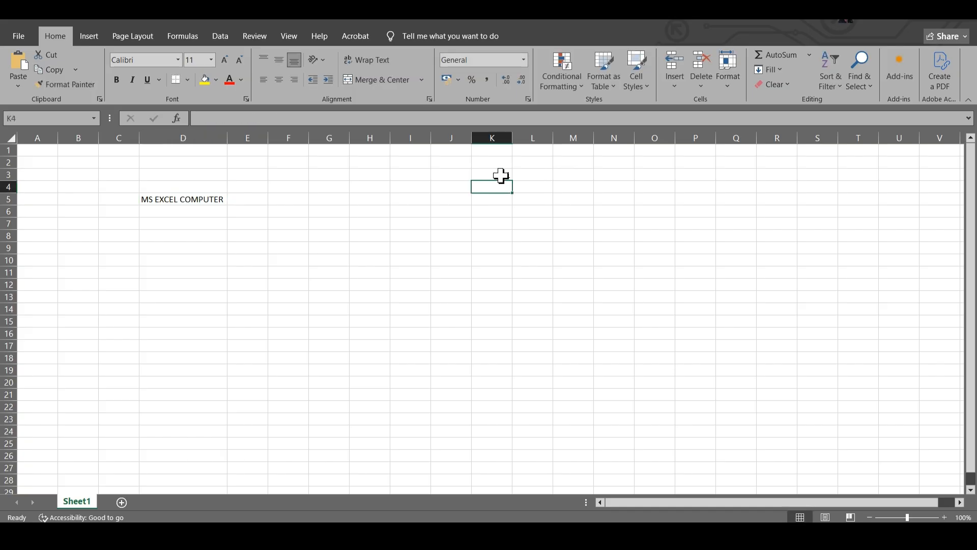
type("2")
left_click(497, 177)
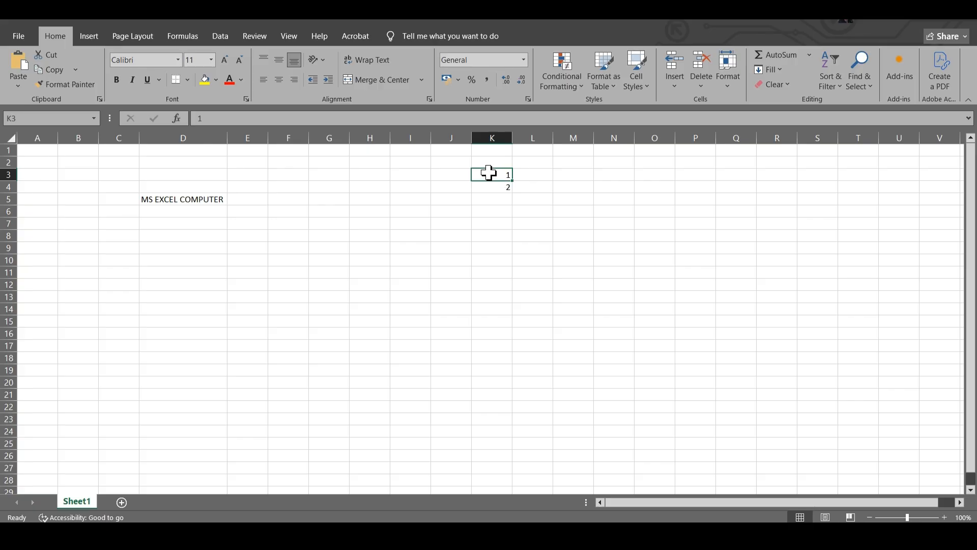
Step: Extend the number series in K3:K4 down to K12 with AutoFill, giving 1 to 10
left_click_drag(491, 173, 494, 184)
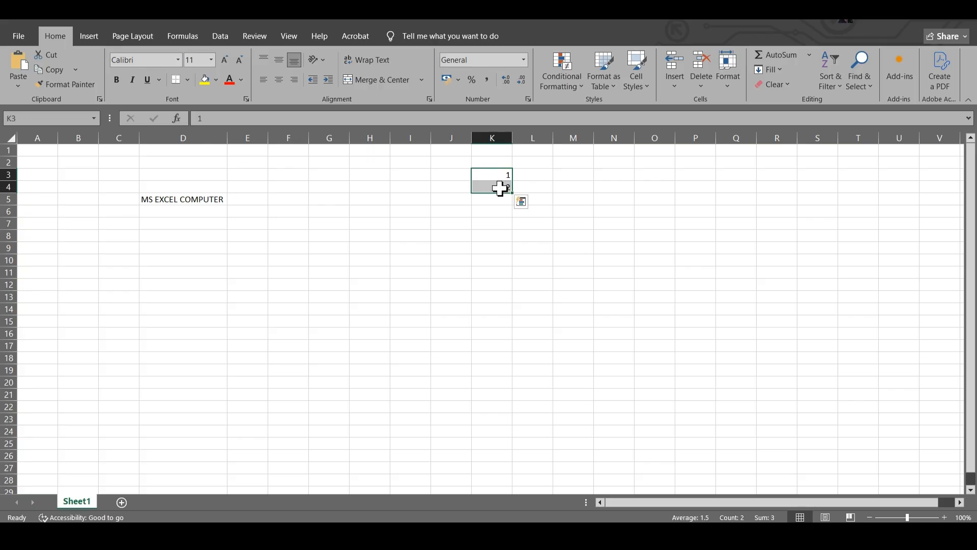
left_click(487, 173)
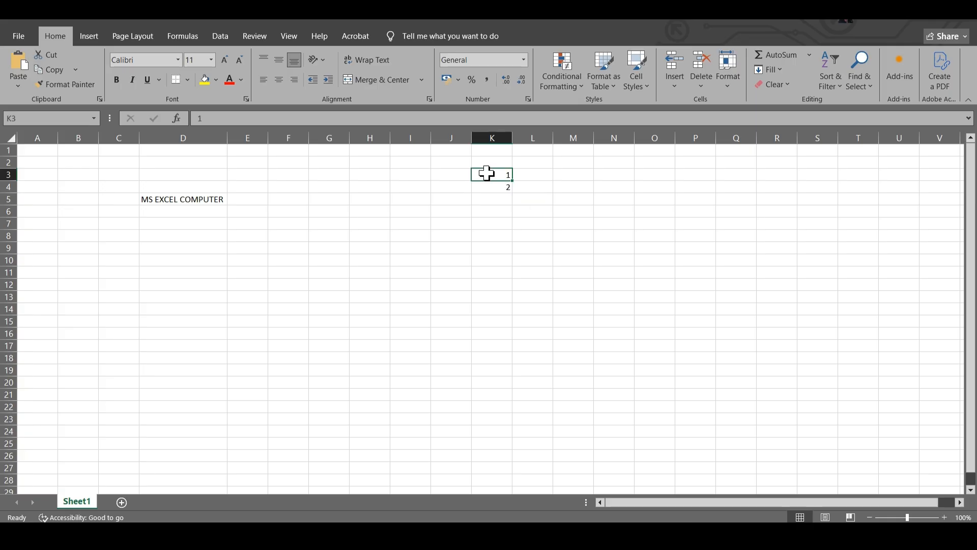
left_click_drag(487, 173, 497, 186)
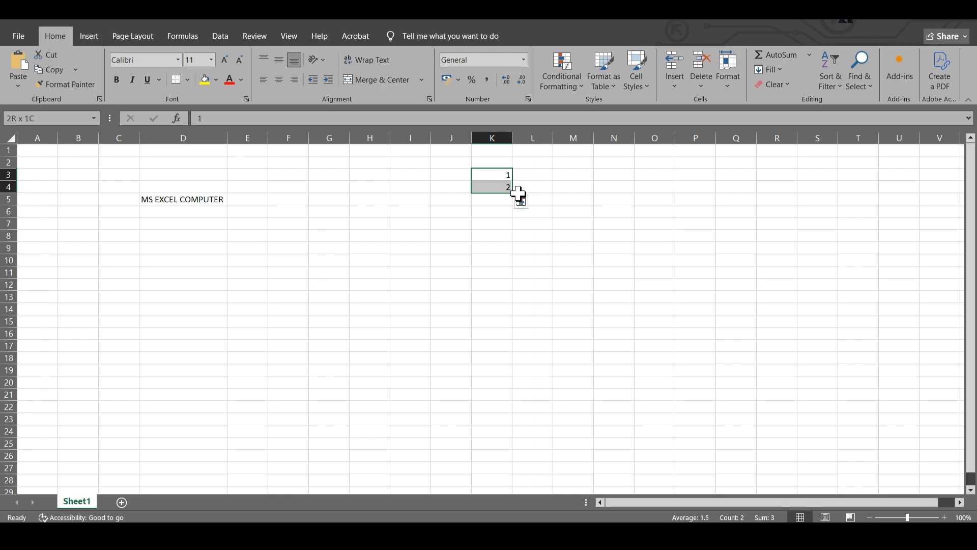
left_click_drag(515, 193, 516, 288)
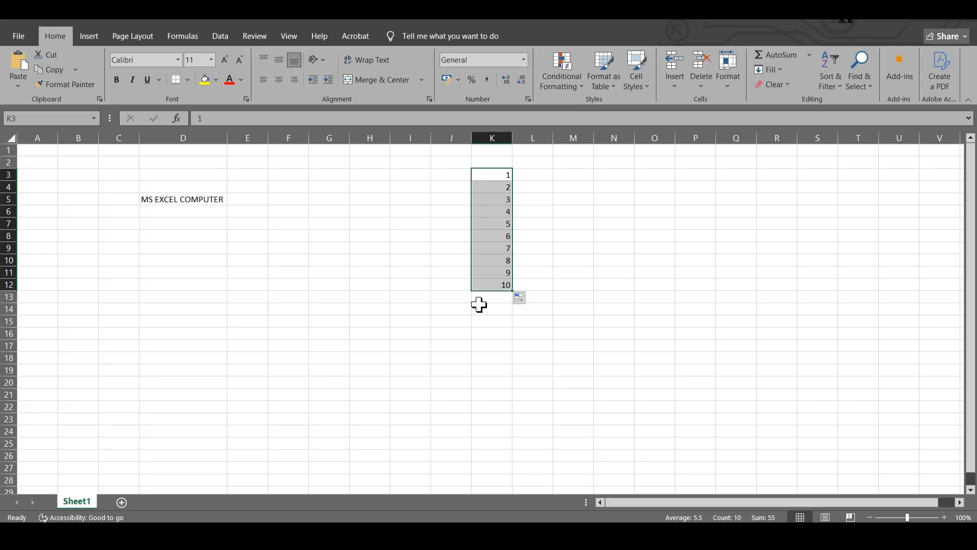
Step: Enter 11 in cell L3 and 12 in cell L4
left_click(532, 175)
type("2")
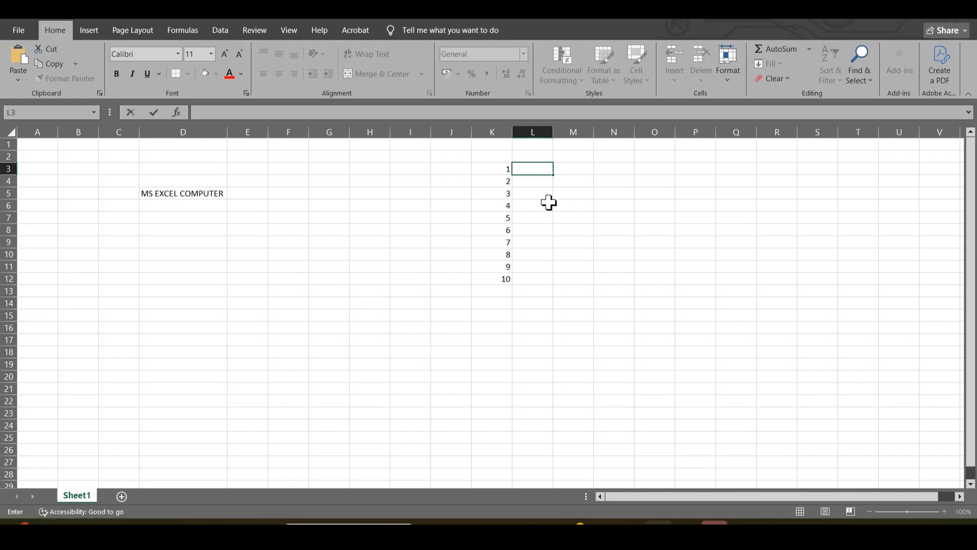
key("Return")
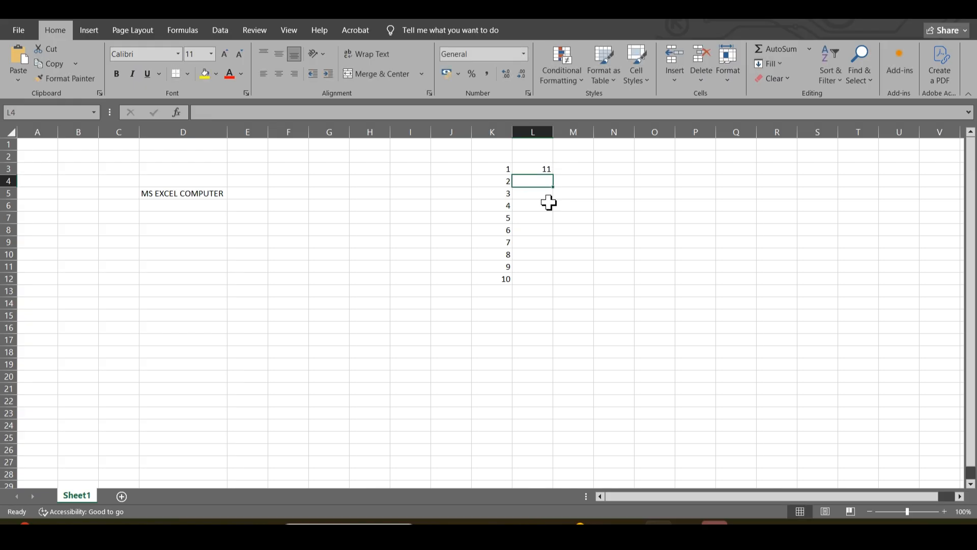
type("12")
left_click(521, 168)
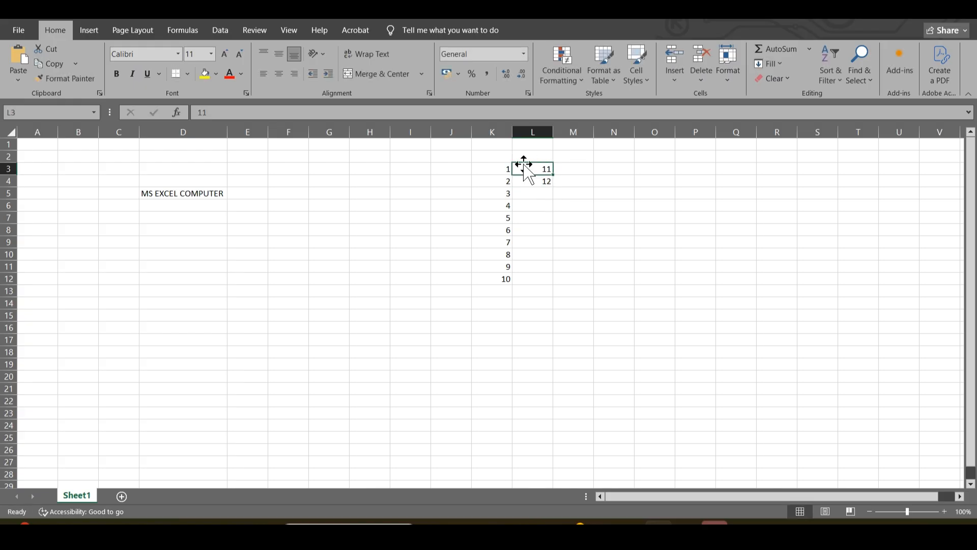
Step: Step through the cells of column K from K3 to below the number series and back up to K3
left_click(497, 169)
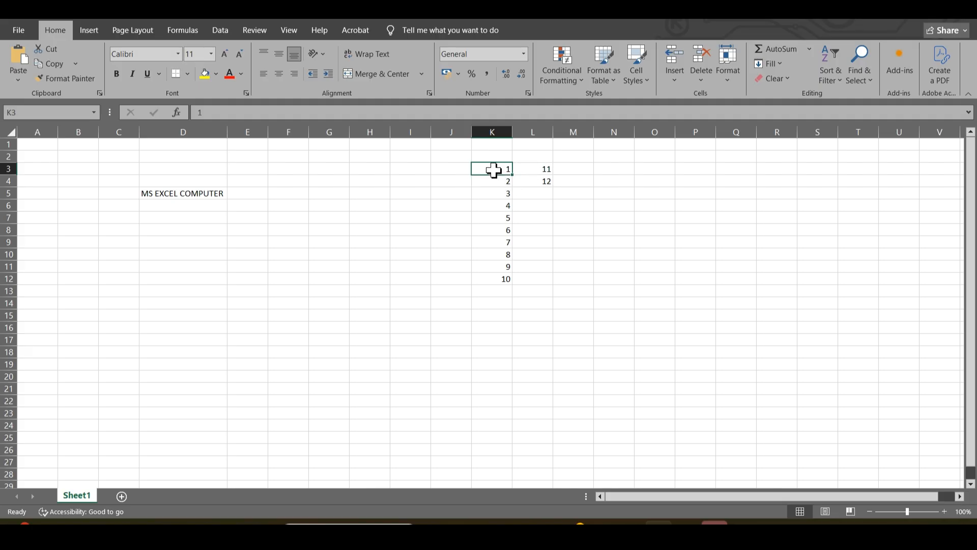
key("Down")
key("Down")
key("Down")
key("Down")
key("Down")
key("Down")
key("Down")
key("Down")
key("Down")
key("Down")
key("Down")
key("Down")
key("Down")
key("Up")
key("Up")
key("Up")
key("Up")
key("Up")
key("Up")
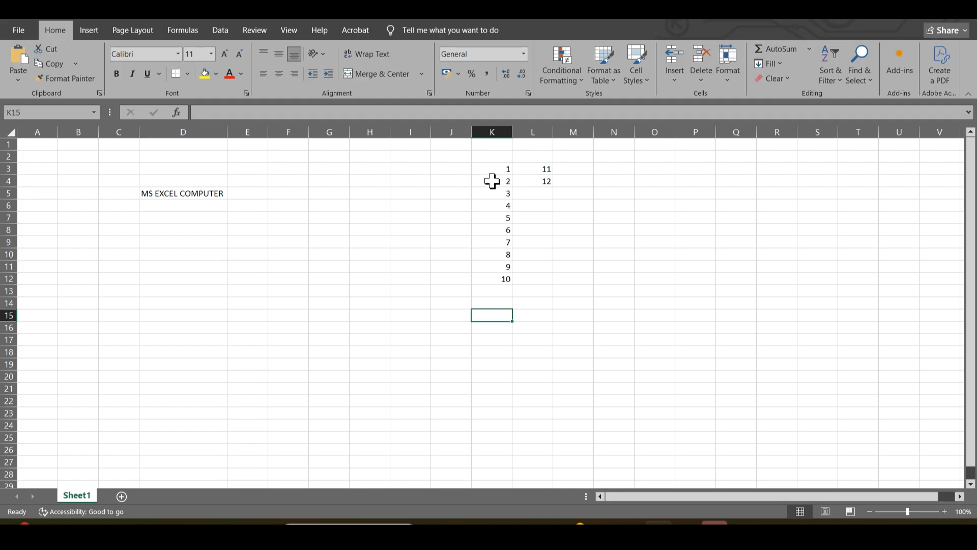
key("Up")
key("Up")
key("Up")
key("Up")
key("Up")
key("Up")
key("Up")
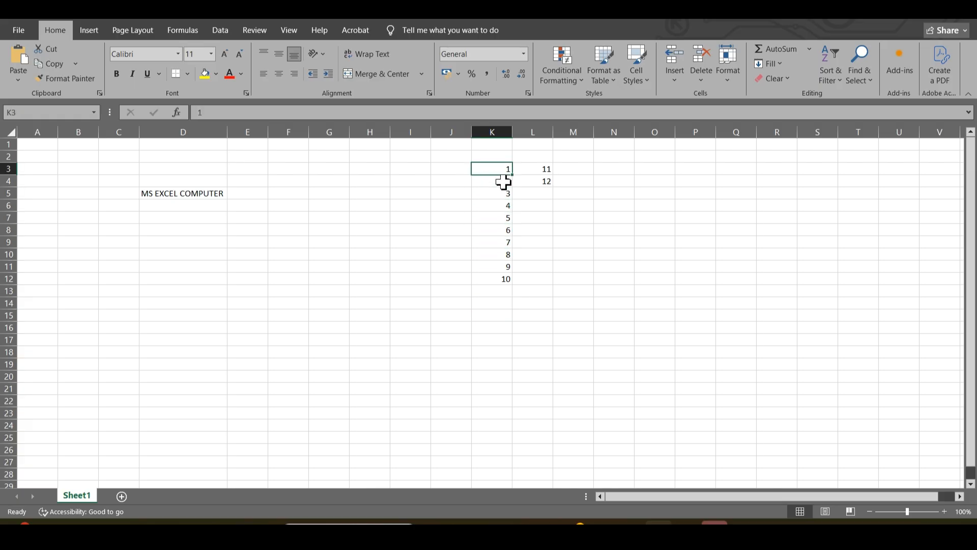
Step: Extend the series in K3:L4 across to column U and down to row 12 with AutoFill
left_click_drag(501, 172, 908, 197)
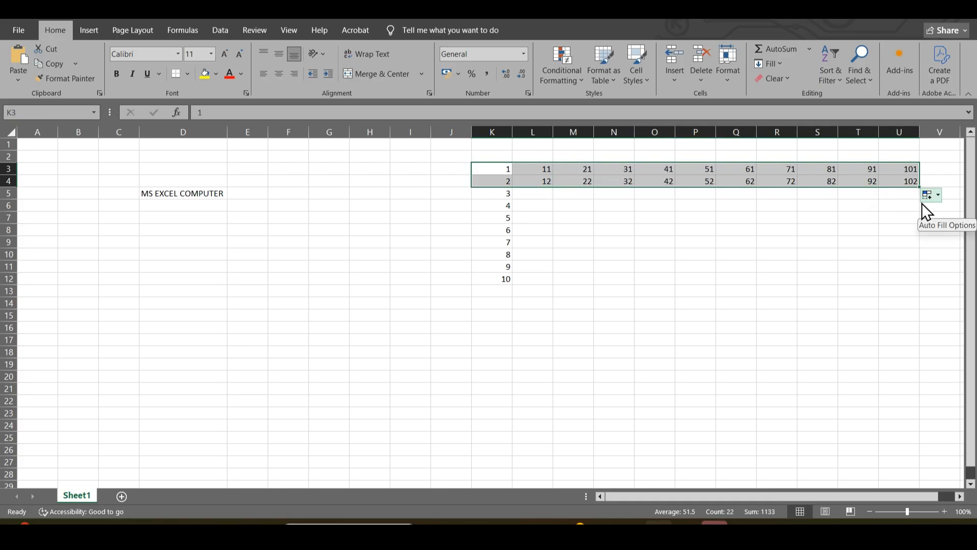
left_click_drag(919, 186, 867, 281)
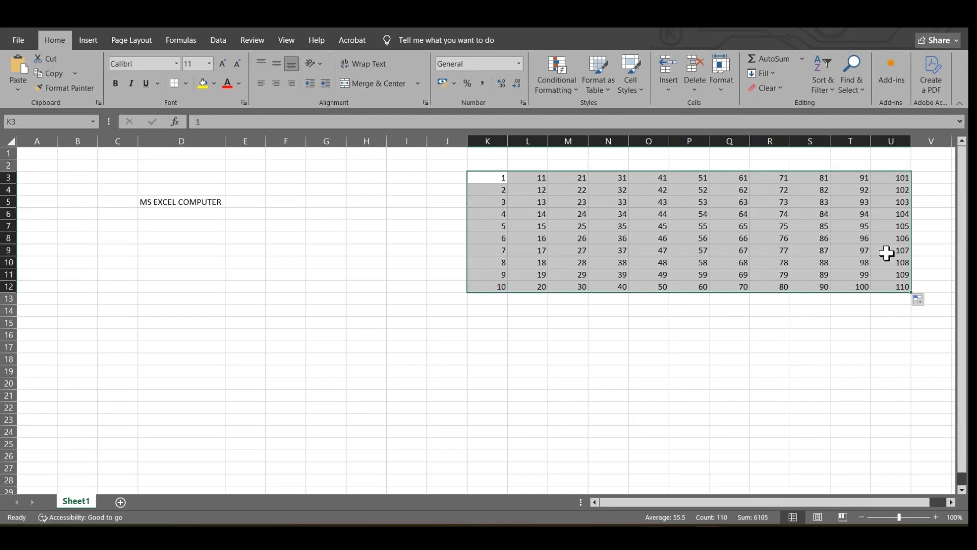
Step: Clear the numbers 101 to 110 from U3:U12 and select cell T12
left_click(892, 190)
left_click_drag(892, 178, 909, 289)
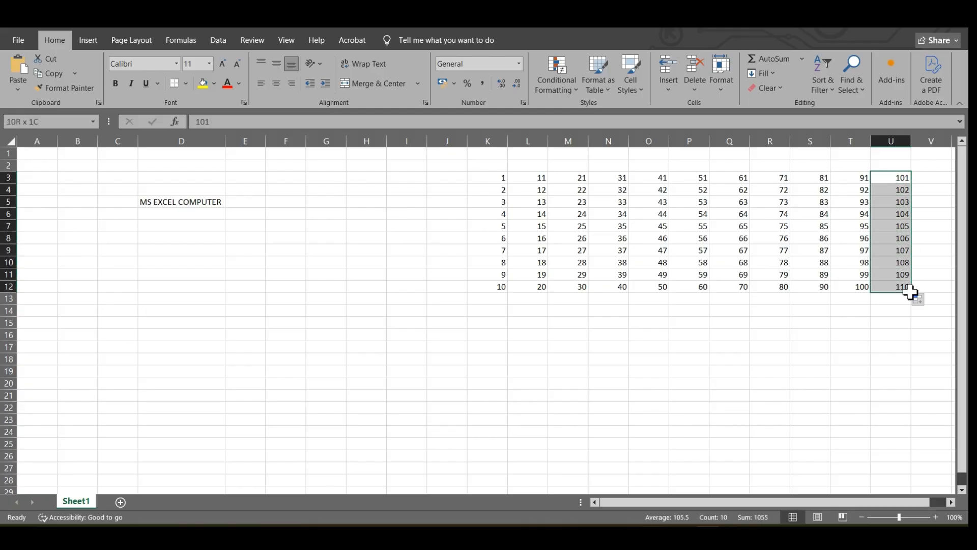
key("Delete")
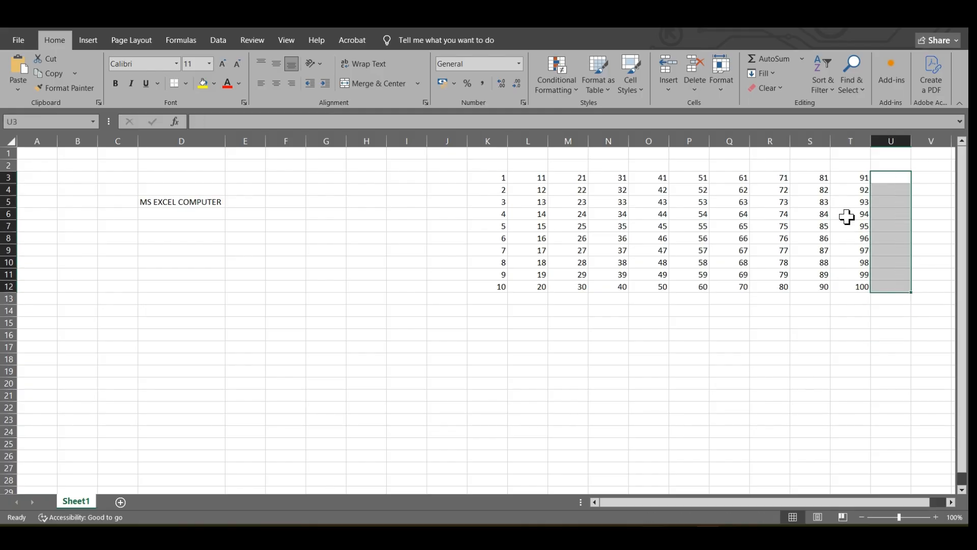
left_click(861, 286)
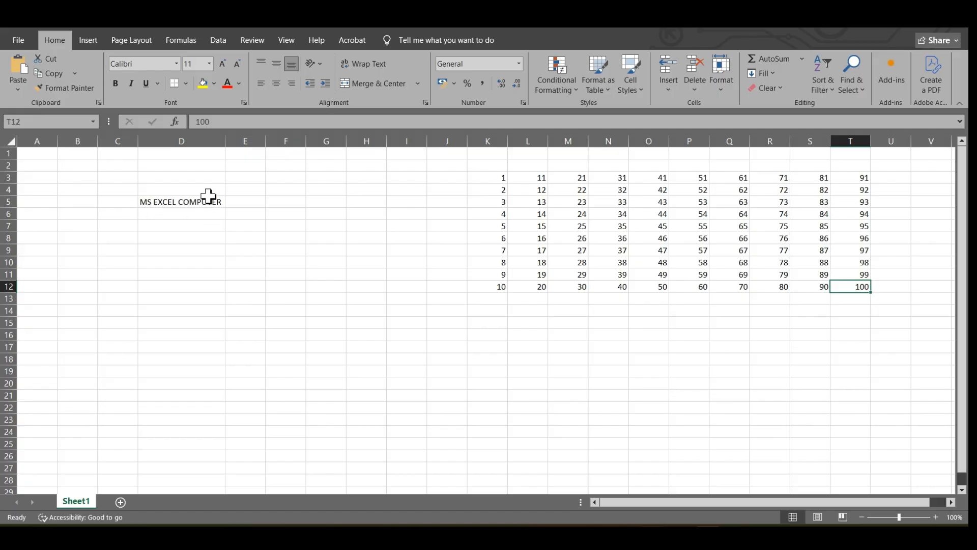
Step: Cut the MS EXCEL COMPUTER text from cell D5 and paste it into cell F5
left_click(157, 202)
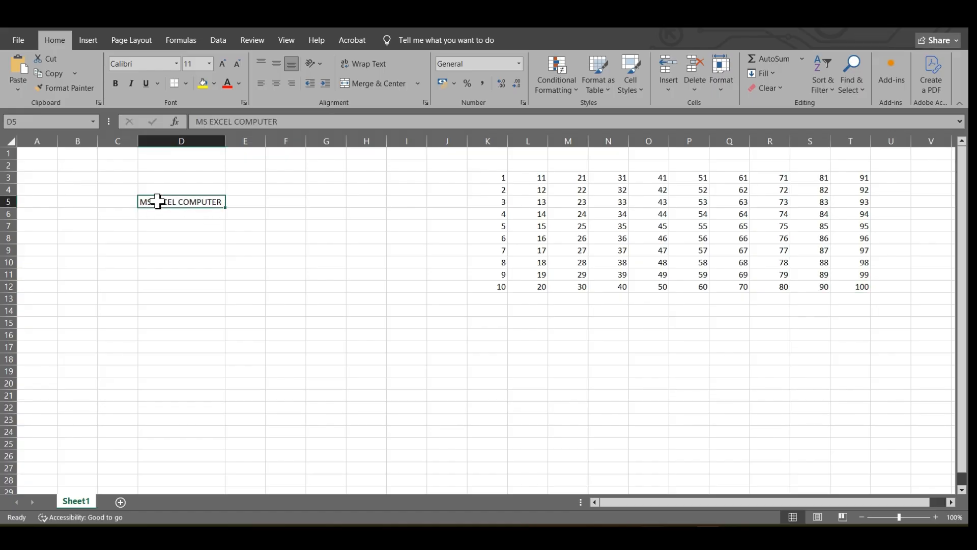
left_click(295, 204)
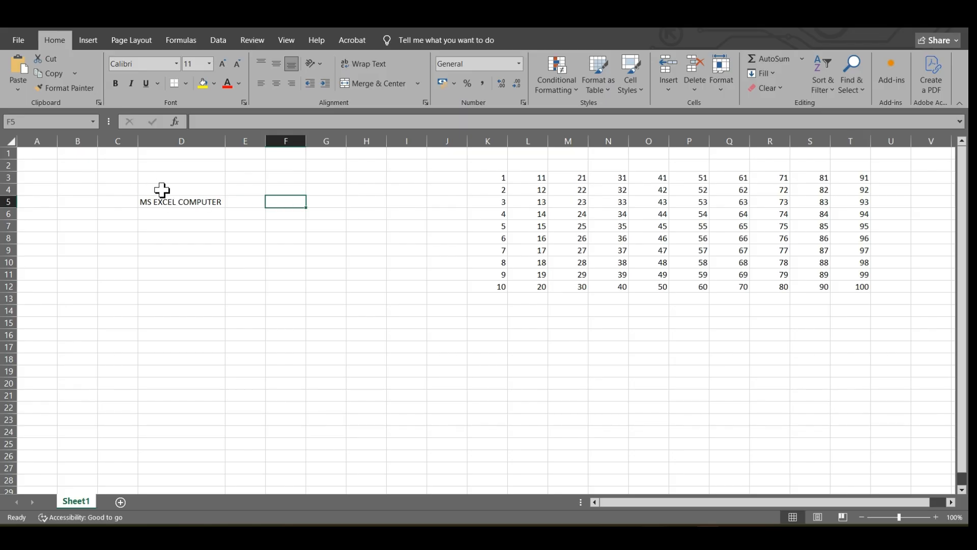
left_click(181, 204)
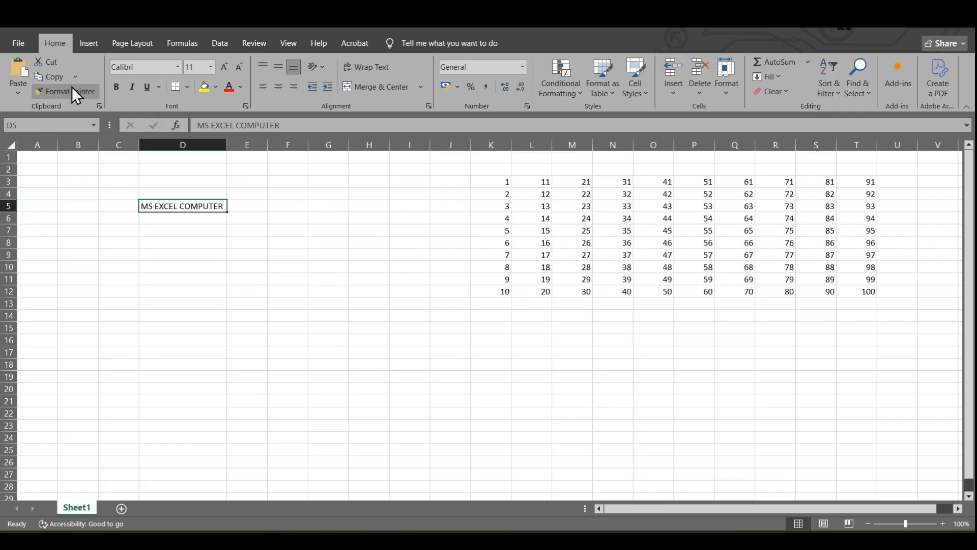
left_click(54, 62)
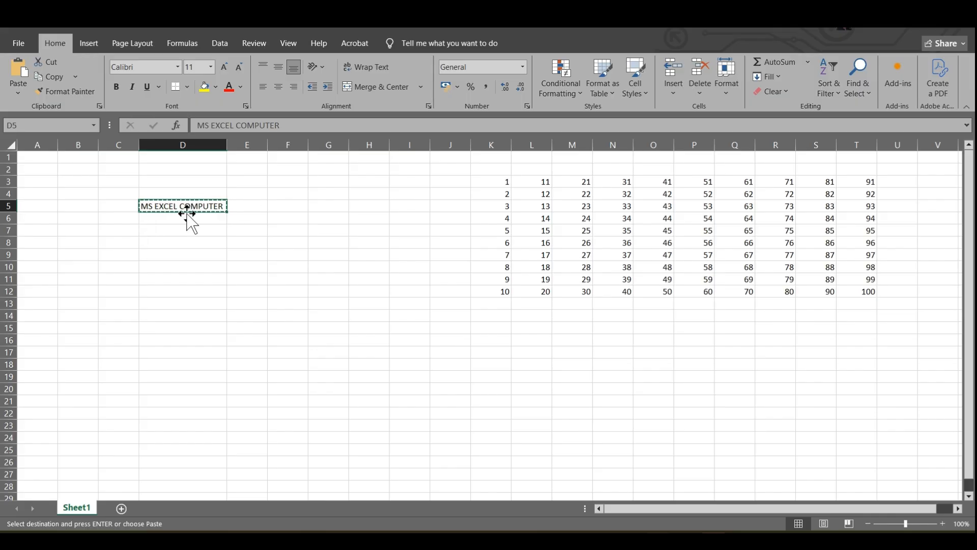
left_click(287, 209)
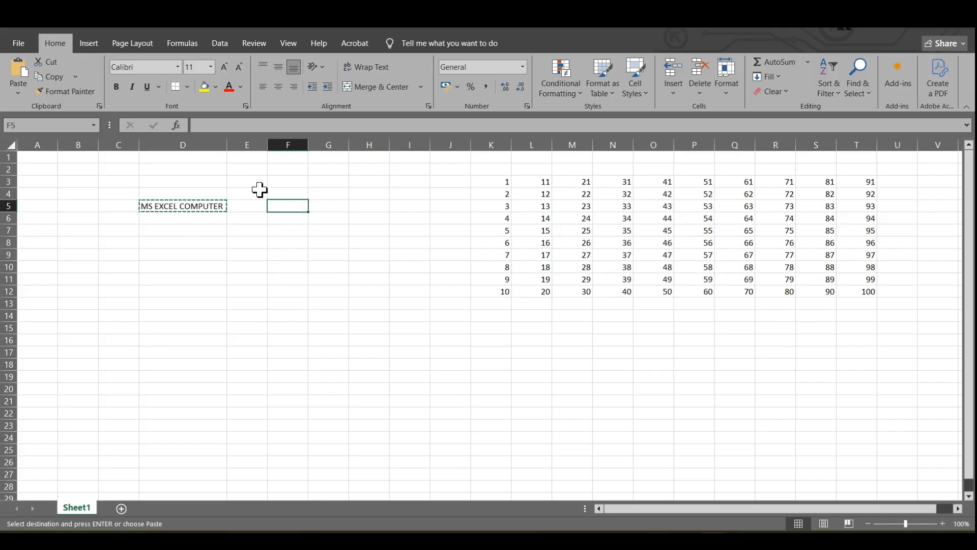
left_click(21, 75)
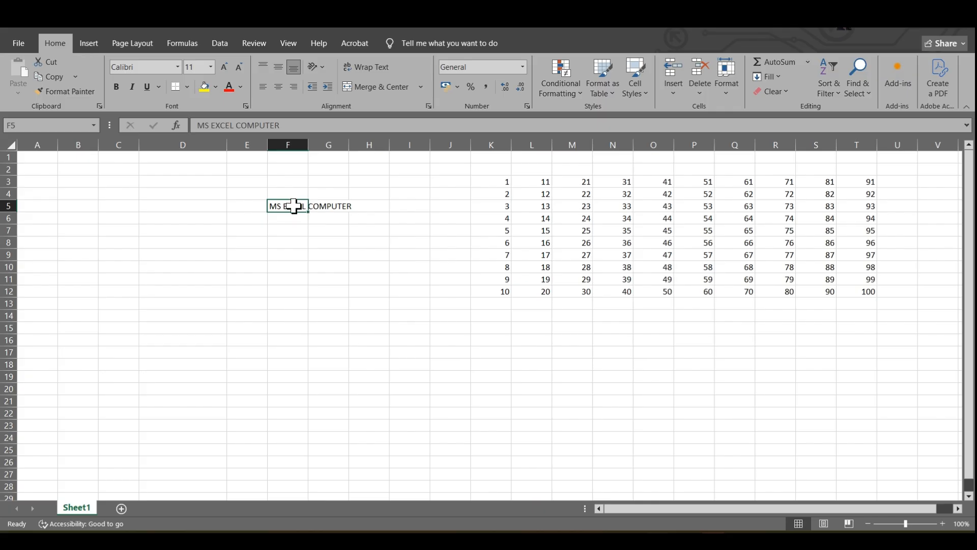
Step: AutoFit column F to the MS EXCEL COMPUTER text and copy cell F5 into D5
left_click(300, 144)
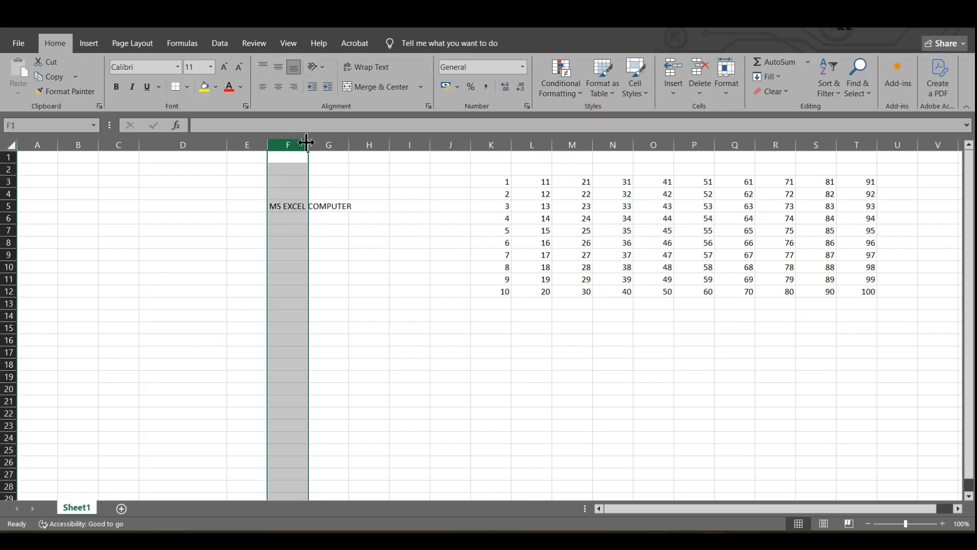
double_click(307, 143)
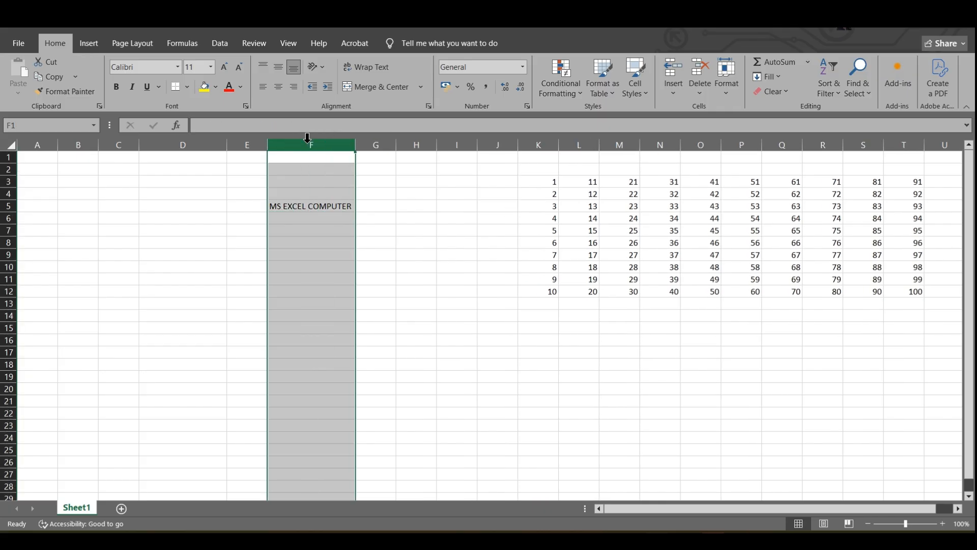
left_click(302, 207)
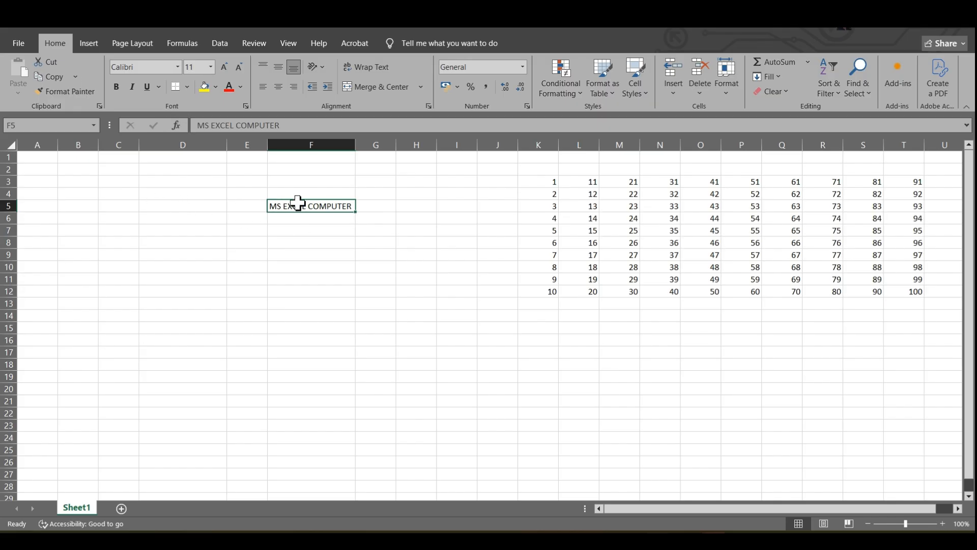
left_click(58, 78)
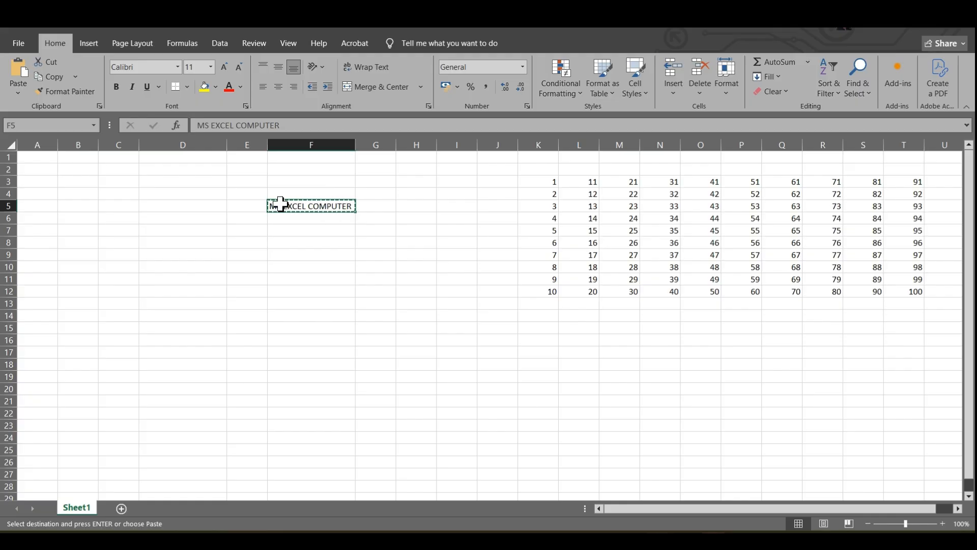
left_click(187, 206)
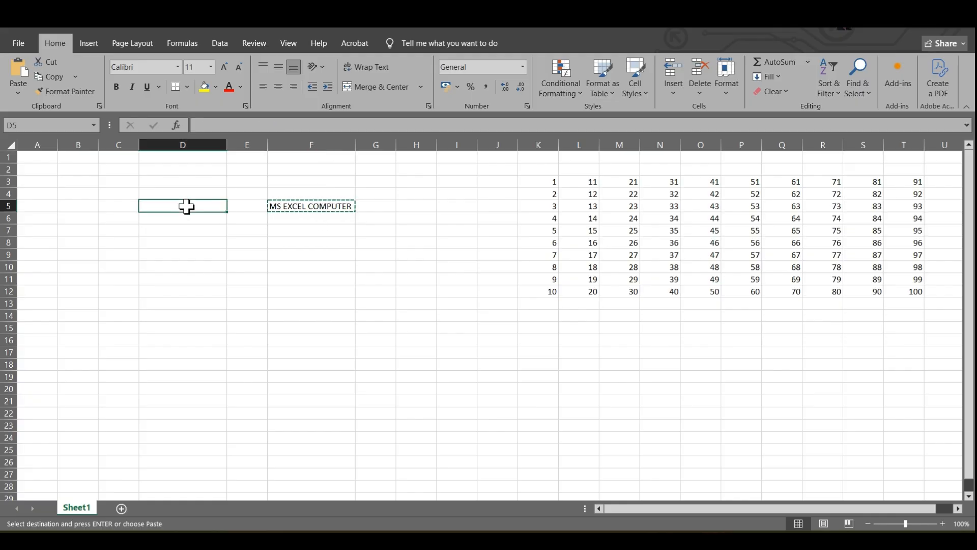
key("ctrl+v")
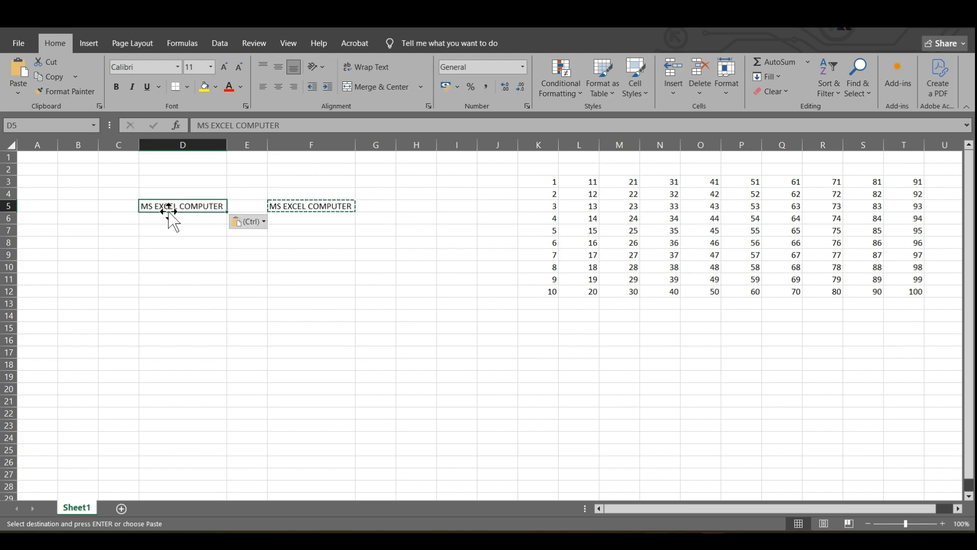
Step: Fill the MS EXCEL COMPUTER text from cell D5 down to D15
left_click(218, 241)
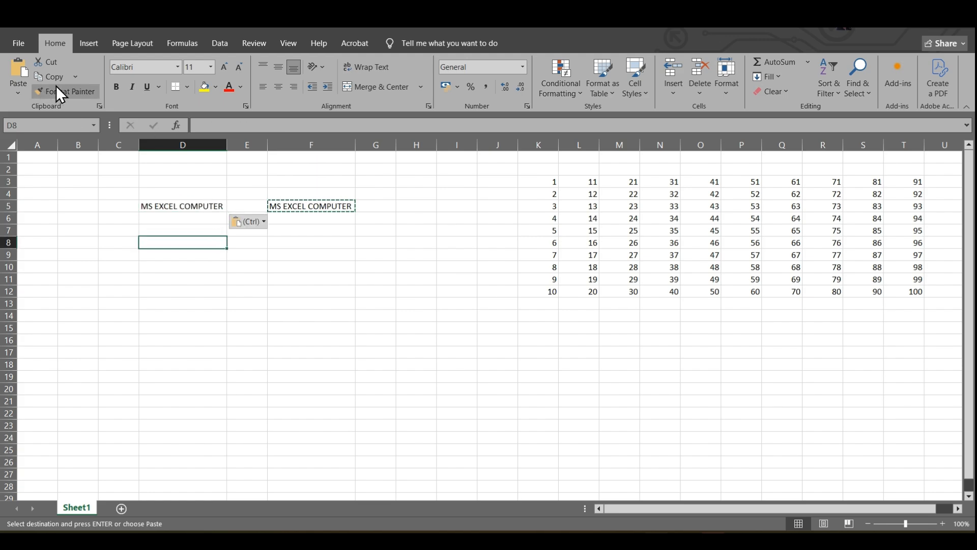
left_click(188, 208)
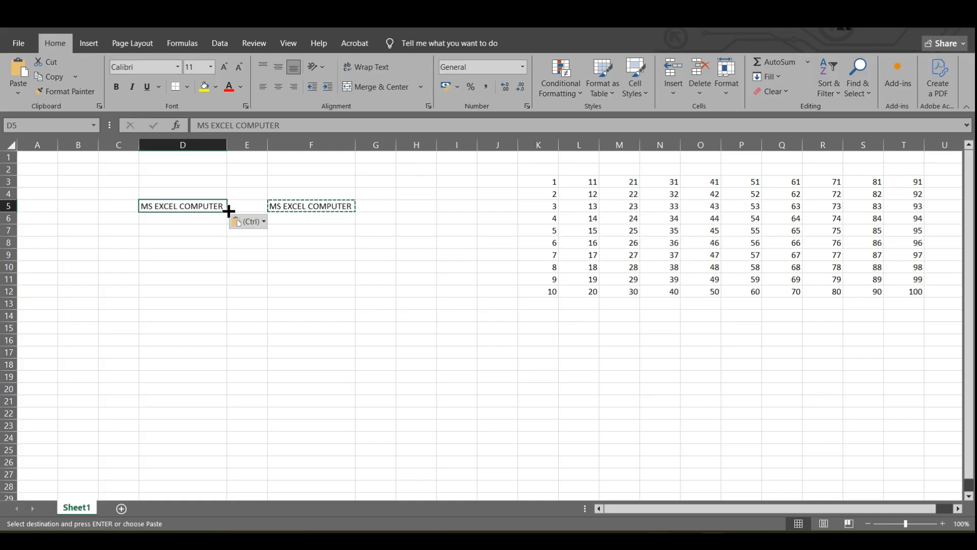
left_click_drag(227, 211, 228, 330)
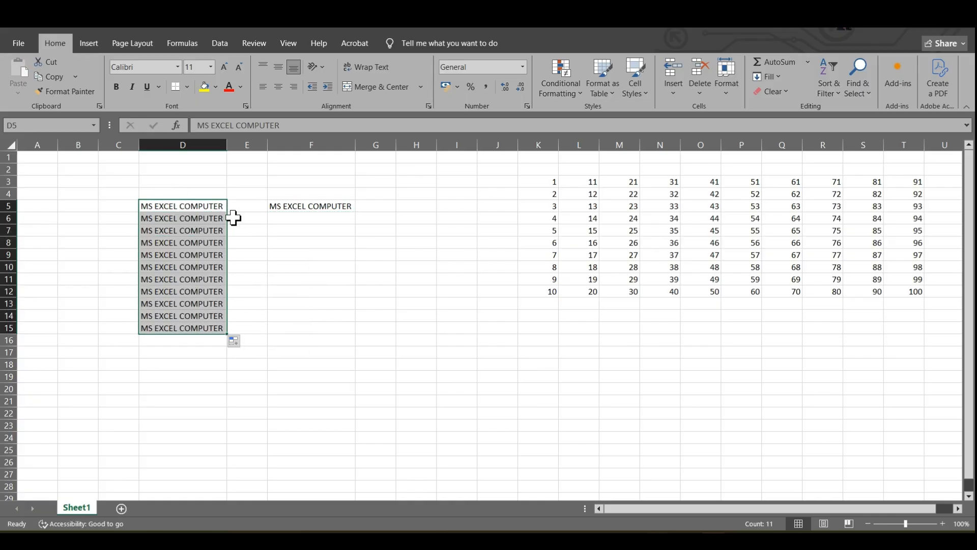
Step: Set D5:D15 to Calibri Light at size 14 and AutoFit column D to the enlarged text
left_click(178, 67)
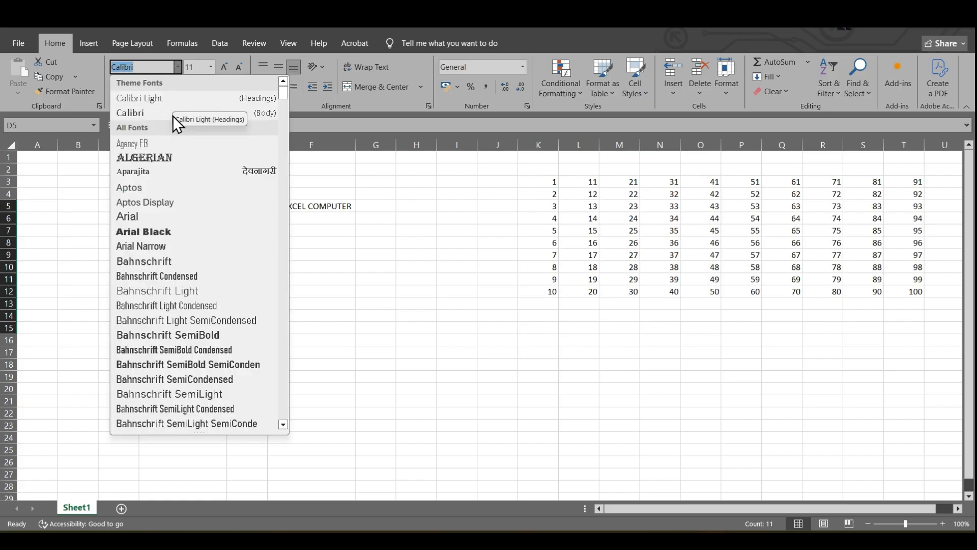
left_click(164, 100)
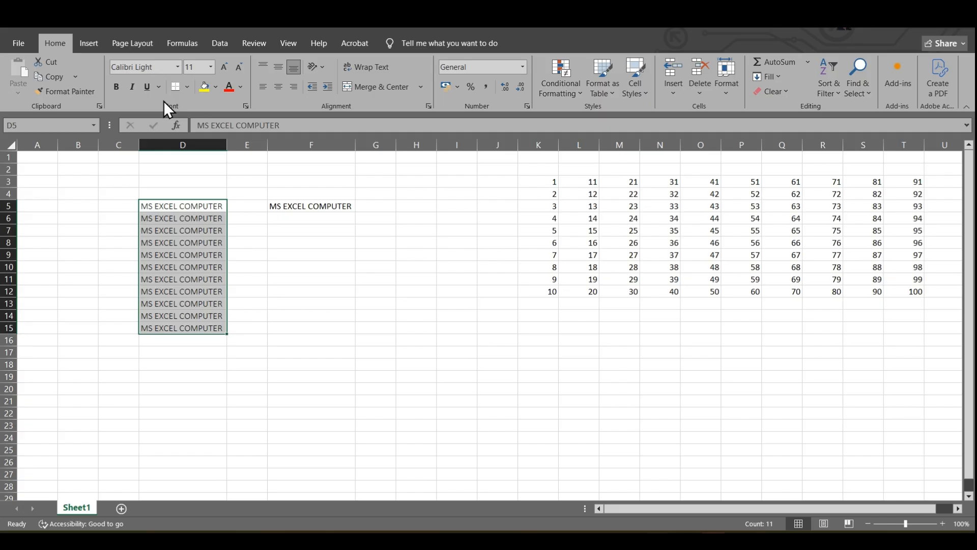
left_click(211, 67)
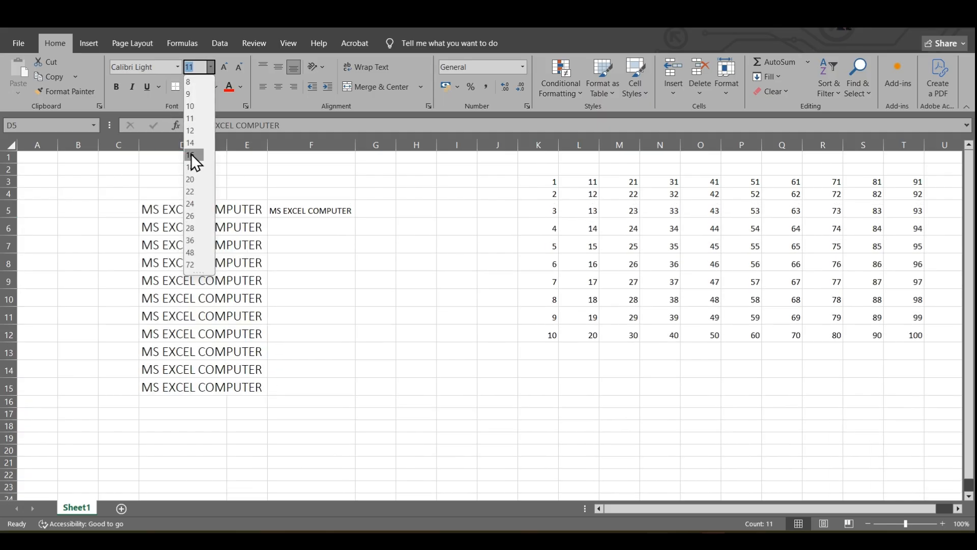
left_click(189, 142)
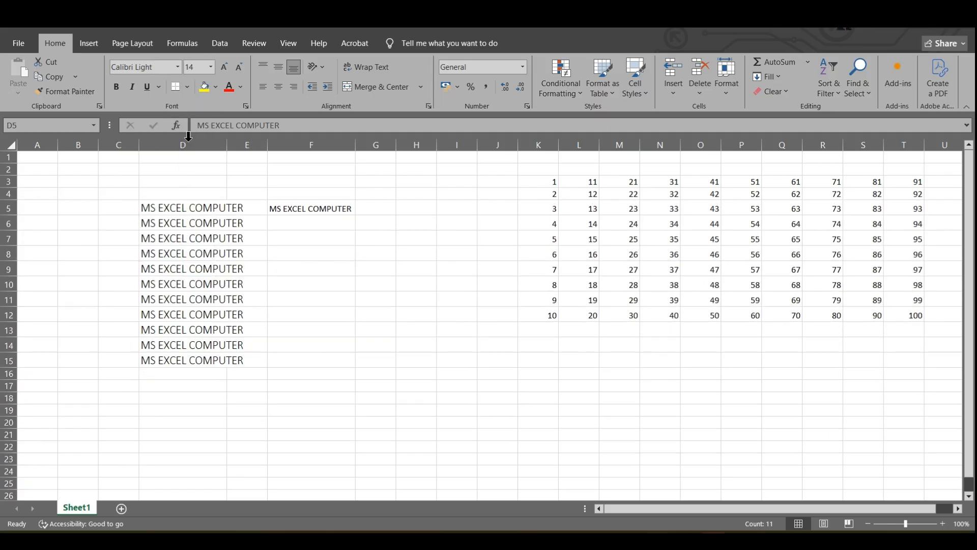
left_click_drag(228, 138, 228, 138)
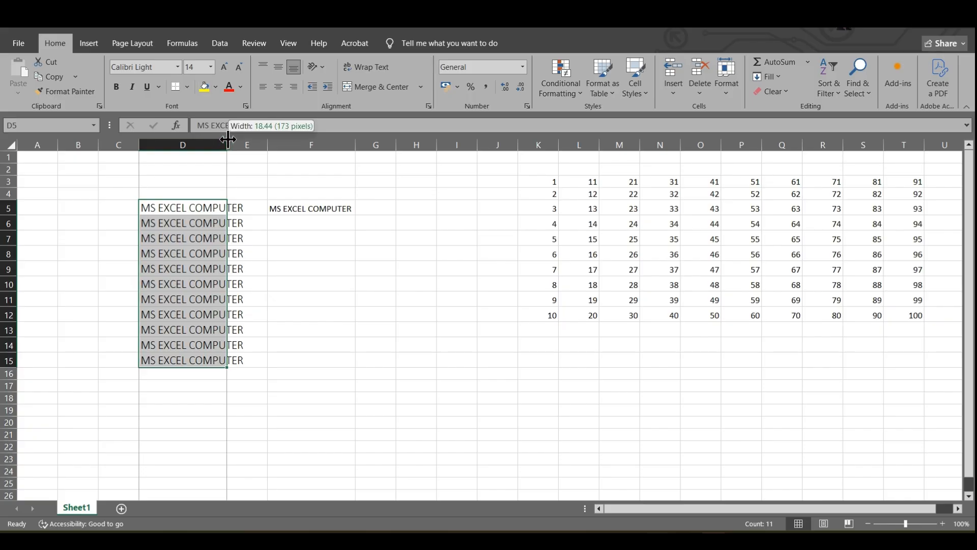
double_click(228, 138)
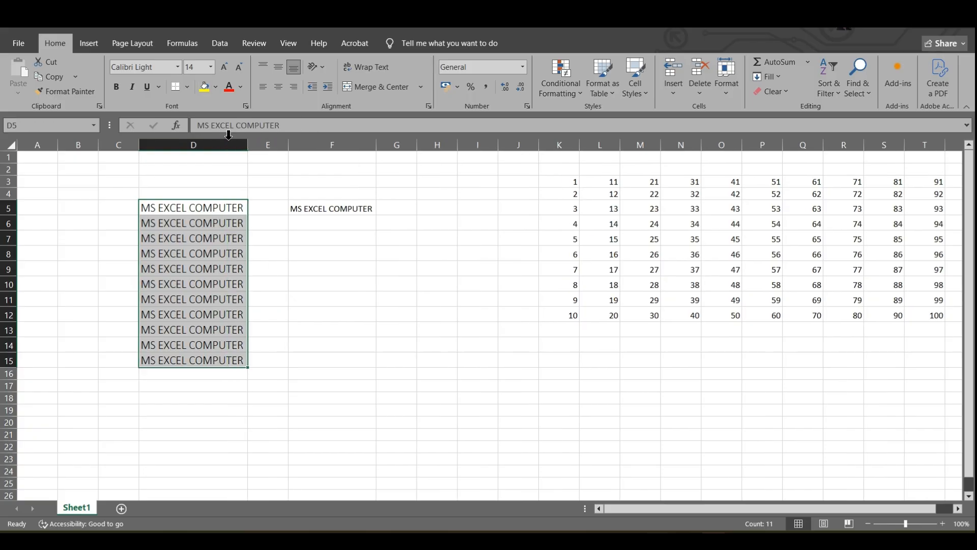
Step: Give D5:D15 a yellow fill and a red font color
left_click(203, 87)
left_click(240, 87)
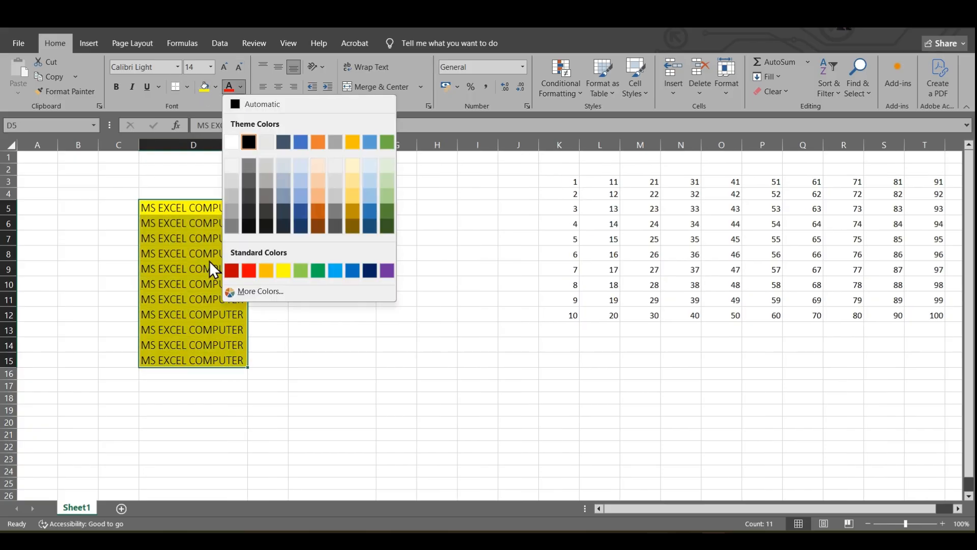
left_click(248, 270)
left_click(82, 241)
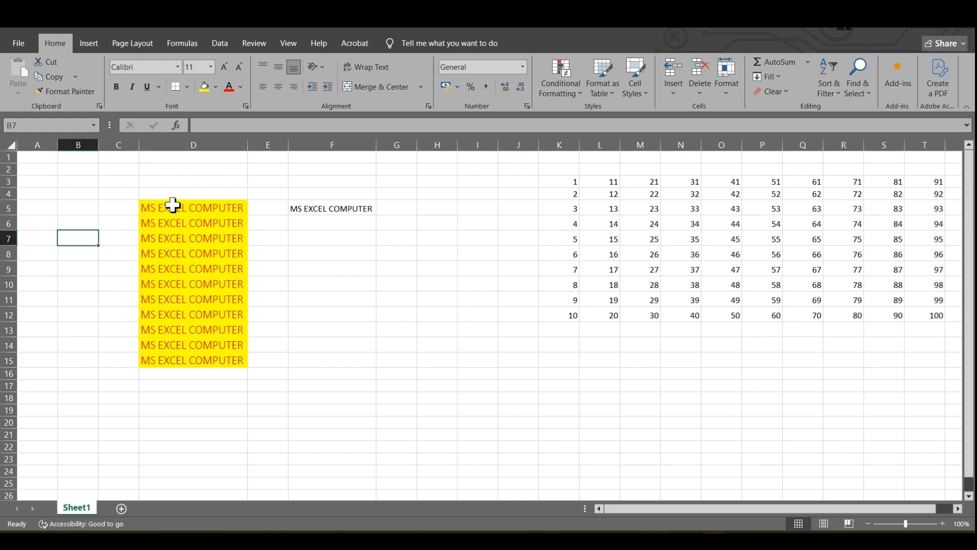
Step: Copy the formatting of D5:D15 onto the numbers 1 to 10 in column K with Format Painter
left_click(150, 208)
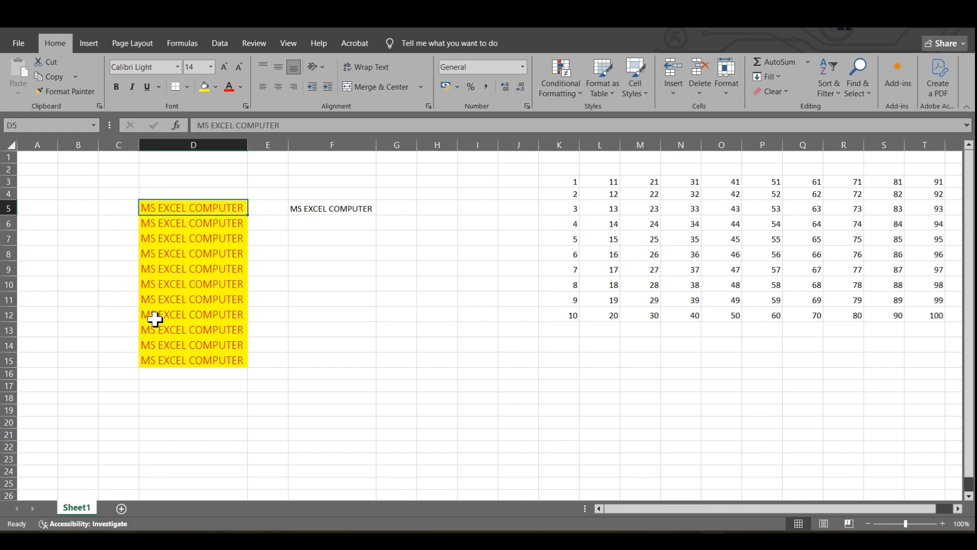
left_click_drag(173, 208, 186, 356)
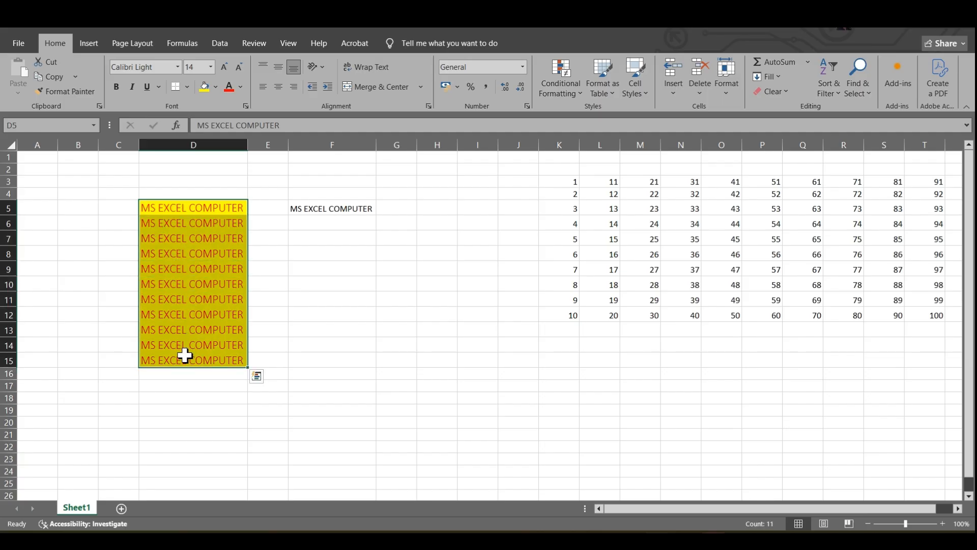
left_click(60, 90)
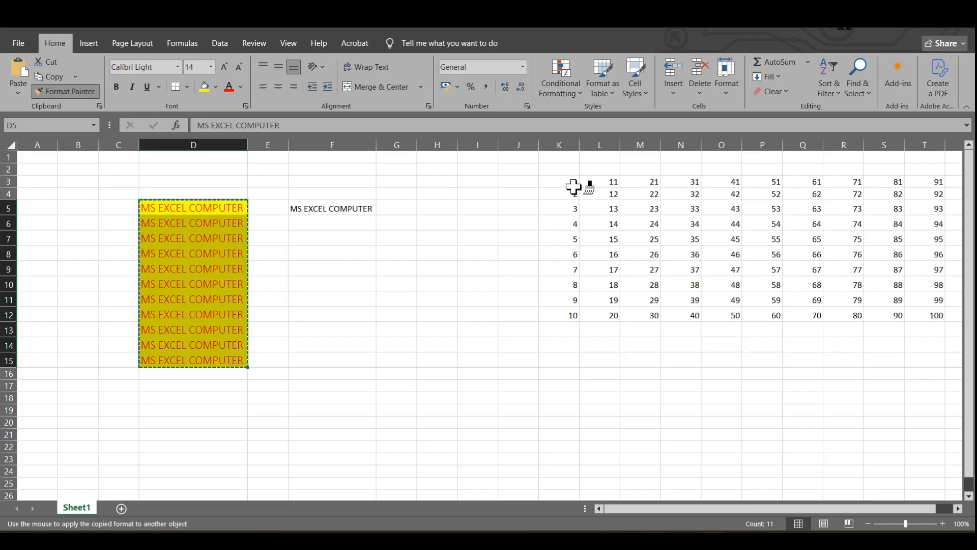
left_click_drag(566, 184, 573, 315)
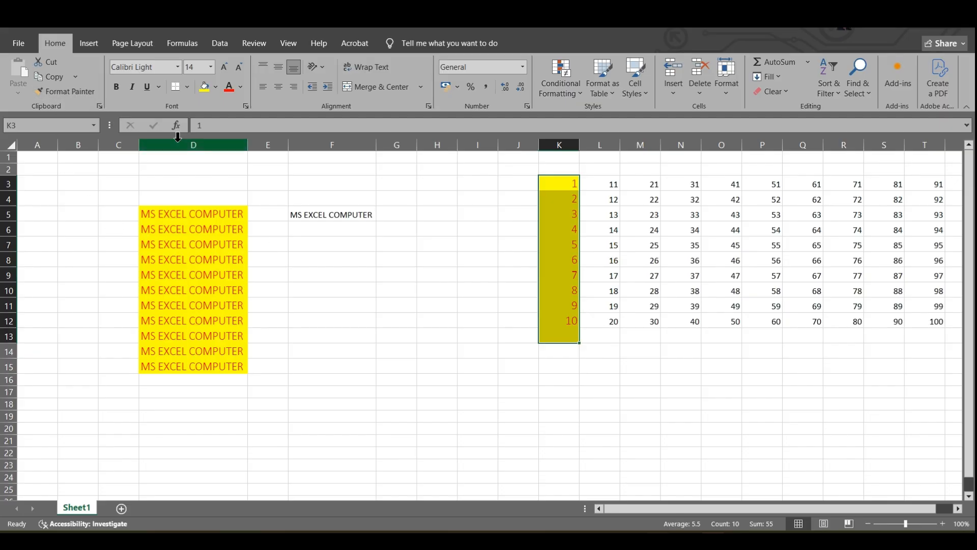
Step: Set cell F5 to the Bahnschrift SemiLight SemiConde font at size 14, and reduce the size one step to 12
left_click(304, 212)
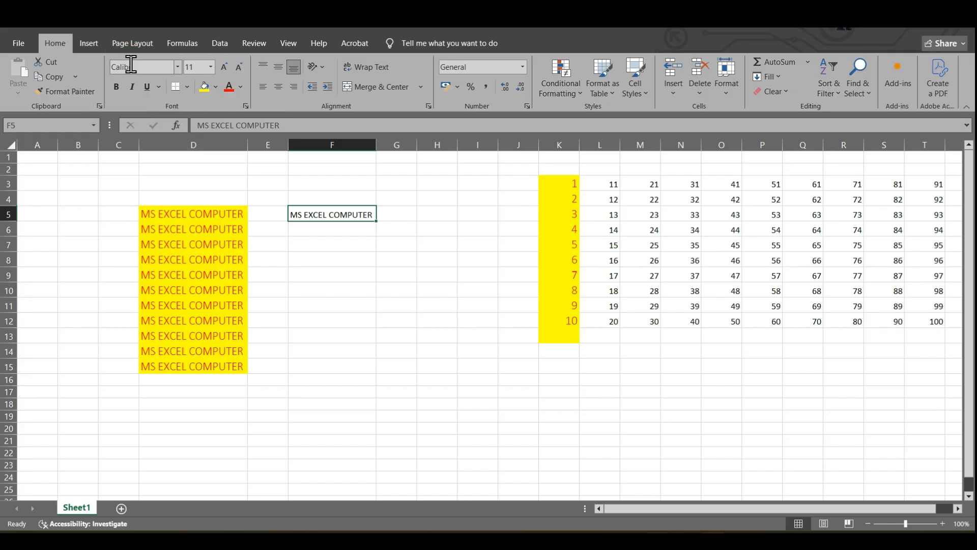
left_click(181, 68)
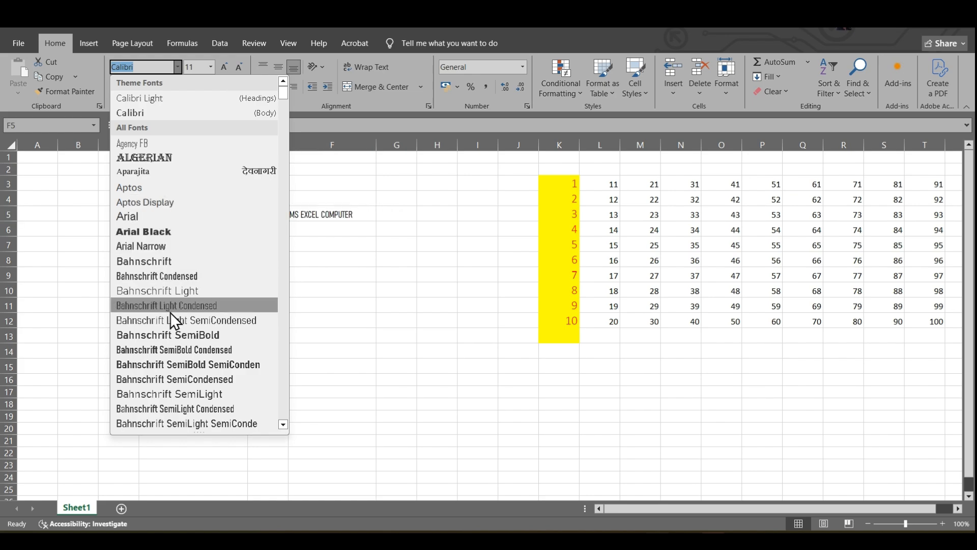
left_click(171, 427)
left_click(211, 66)
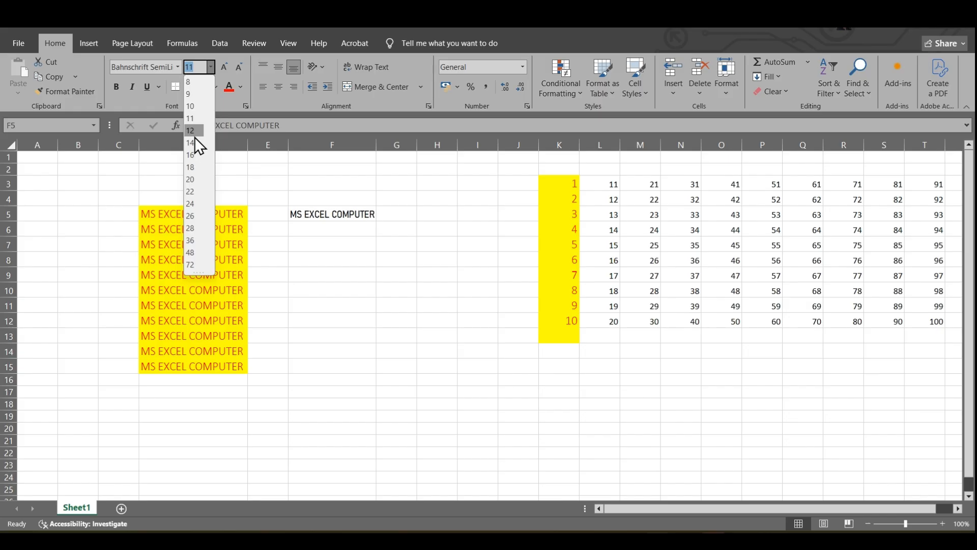
left_click(194, 143)
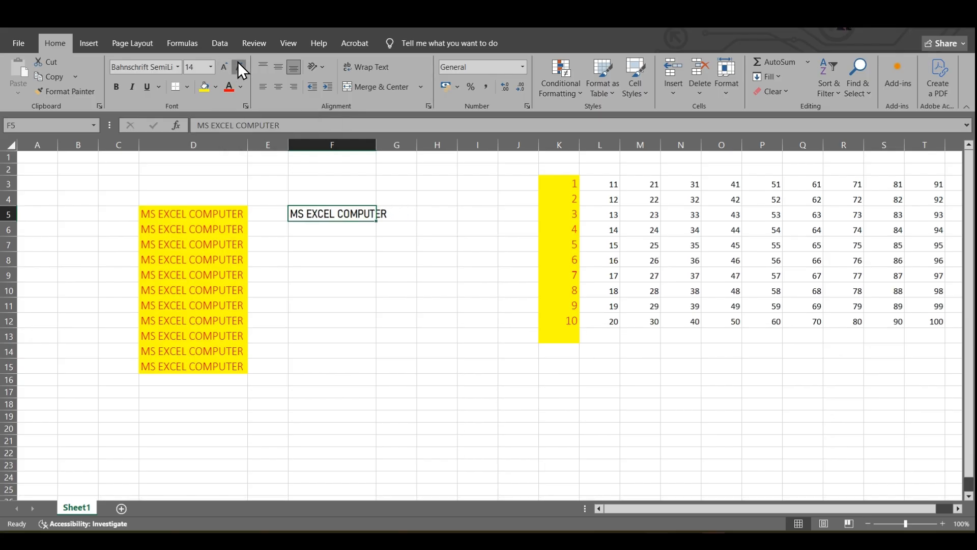
left_click(238, 65)
Step: Try bold and italic on the text in F5, and turn the bold off again
left_click(121, 90)
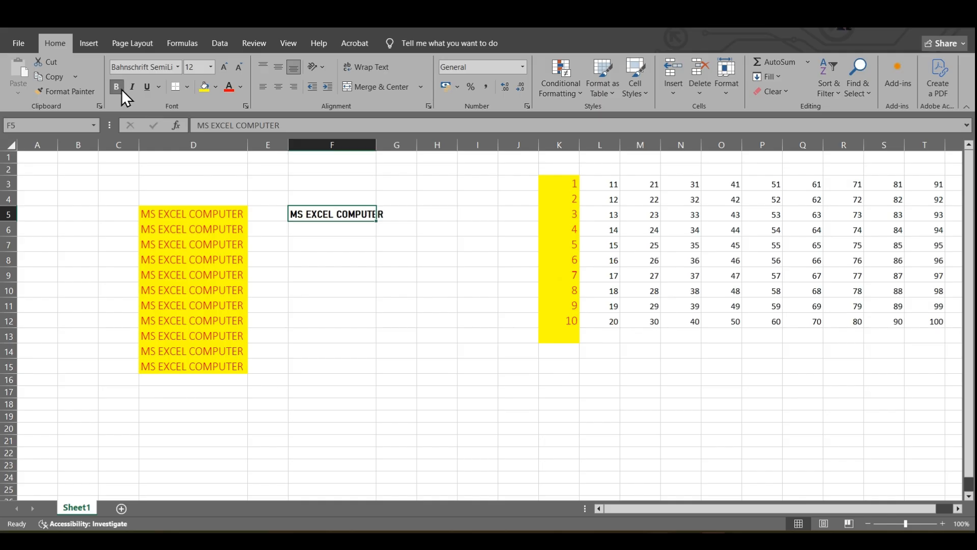
left_click(121, 90)
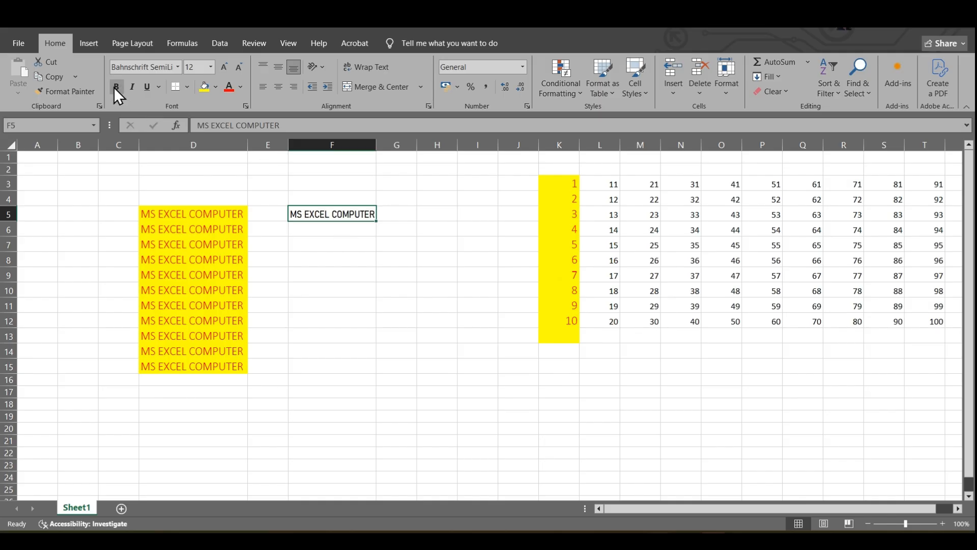
left_click(115, 89)
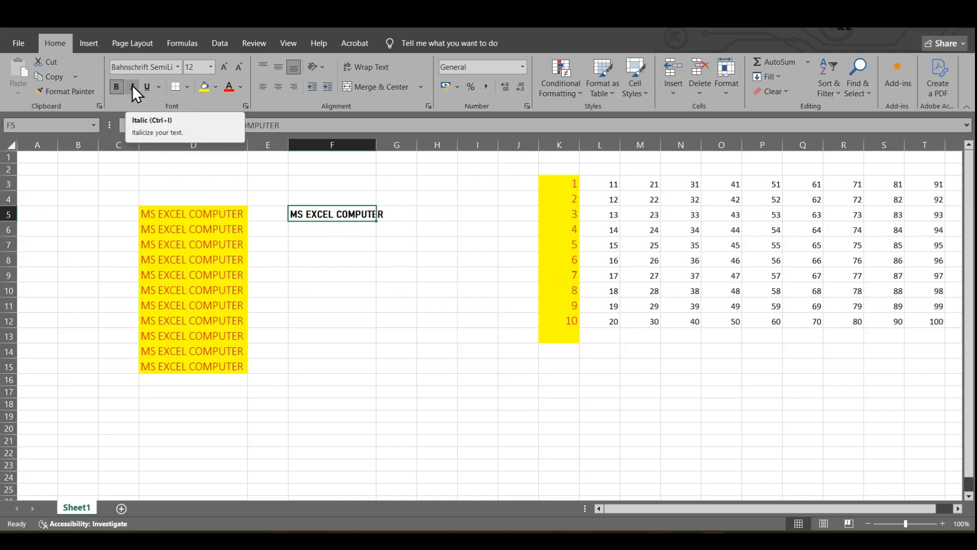
left_click(133, 87)
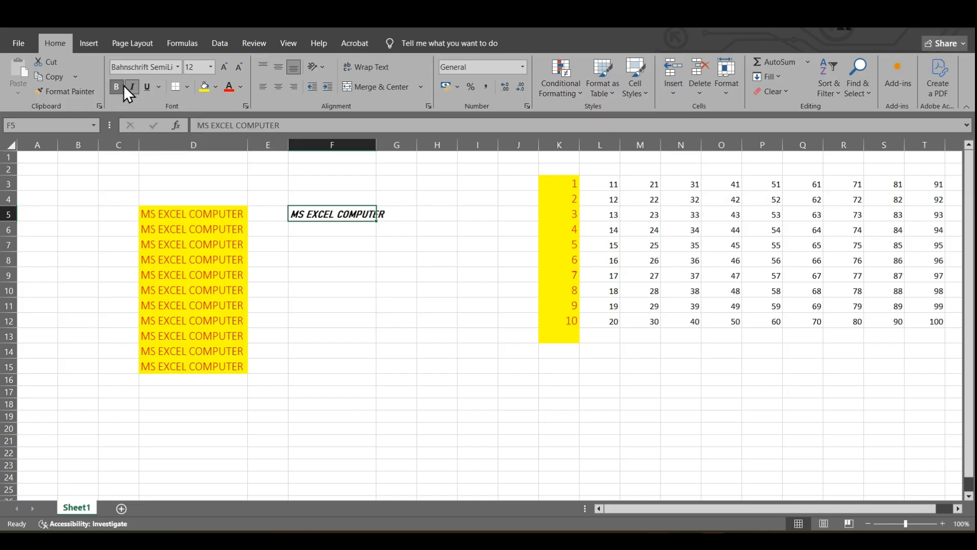
left_click(116, 86)
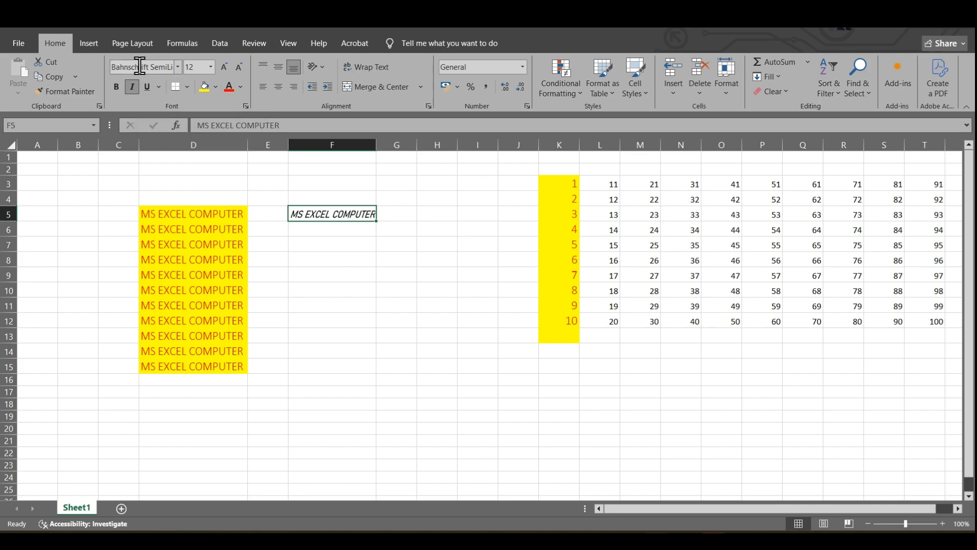
Step: Try a double underline on the F5 text, and remove both the underline and the italic
left_click(151, 90)
left_click(161, 89)
left_click(175, 115)
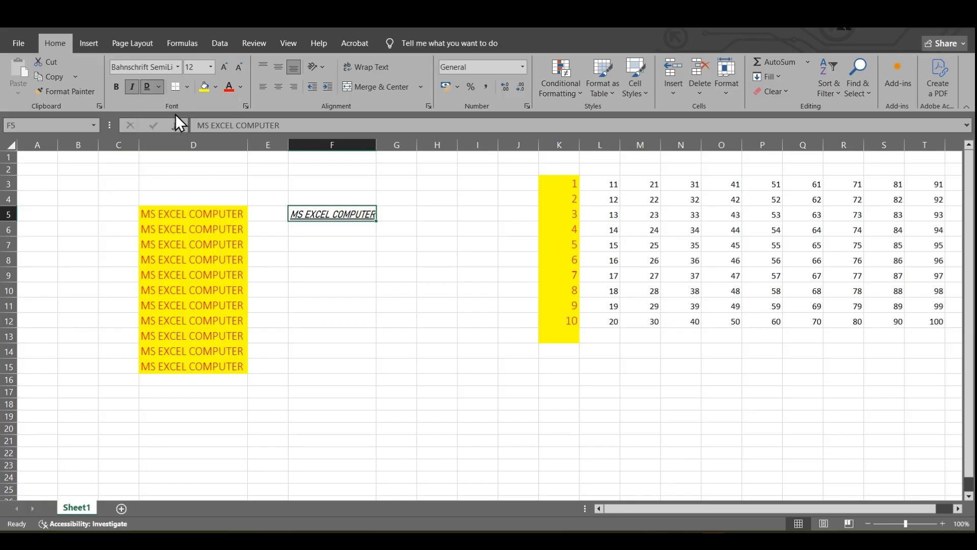
left_click(148, 87)
left_click(135, 87)
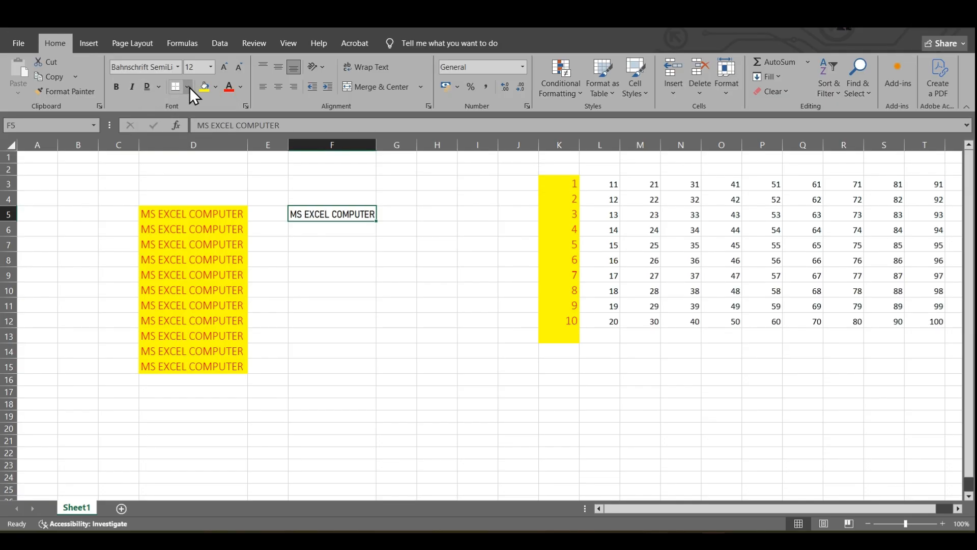
Step: Apply all borders and a light green fill to the number table in L3:T12
left_click(187, 87)
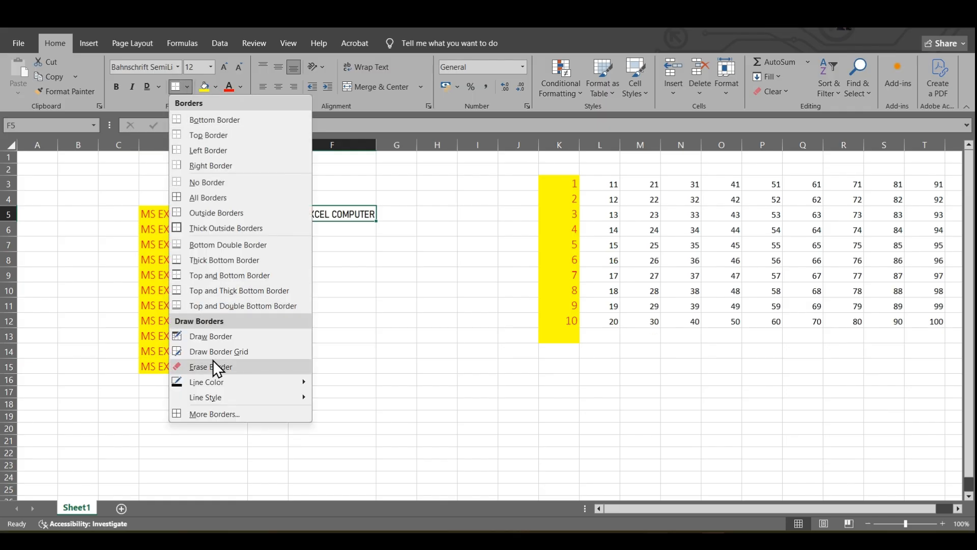
key("Escape")
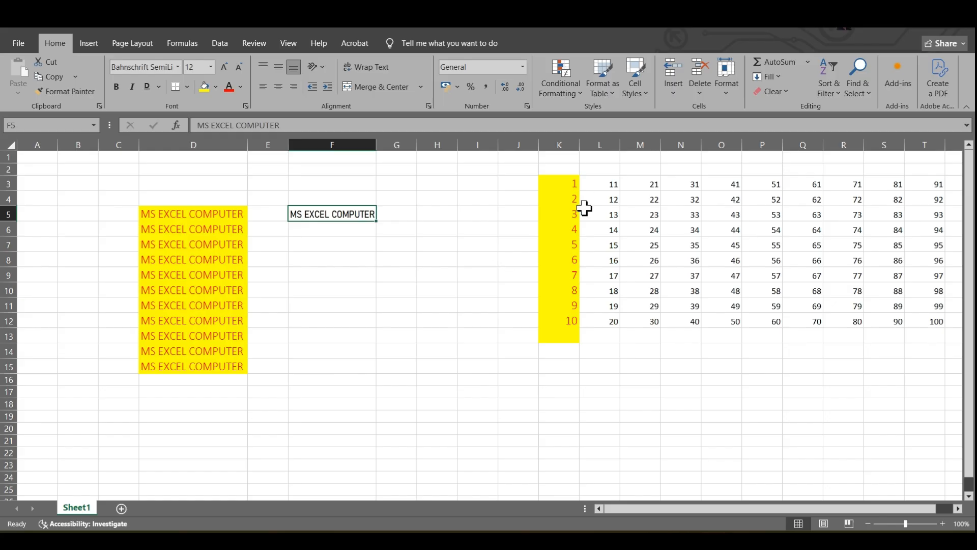
left_click_drag(595, 179, 927, 321)
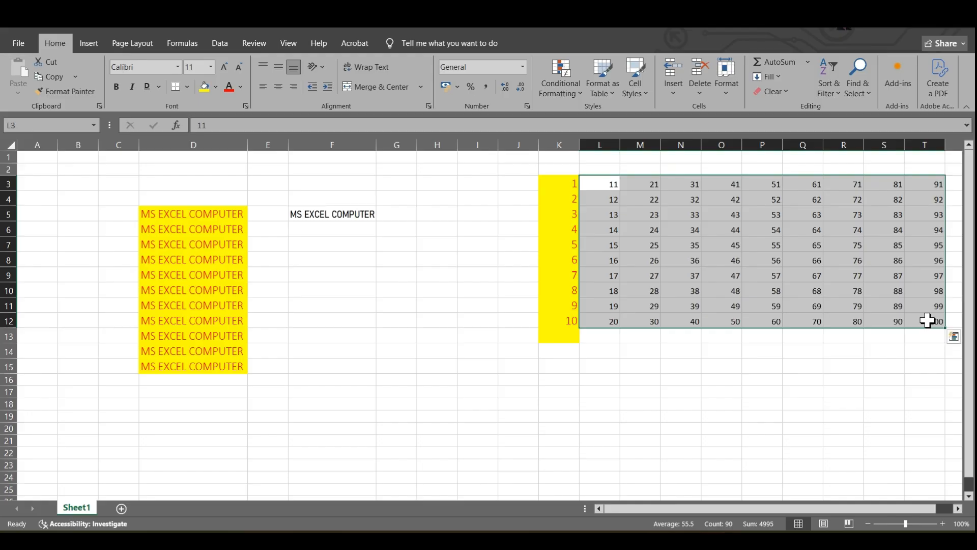
left_click(186, 87)
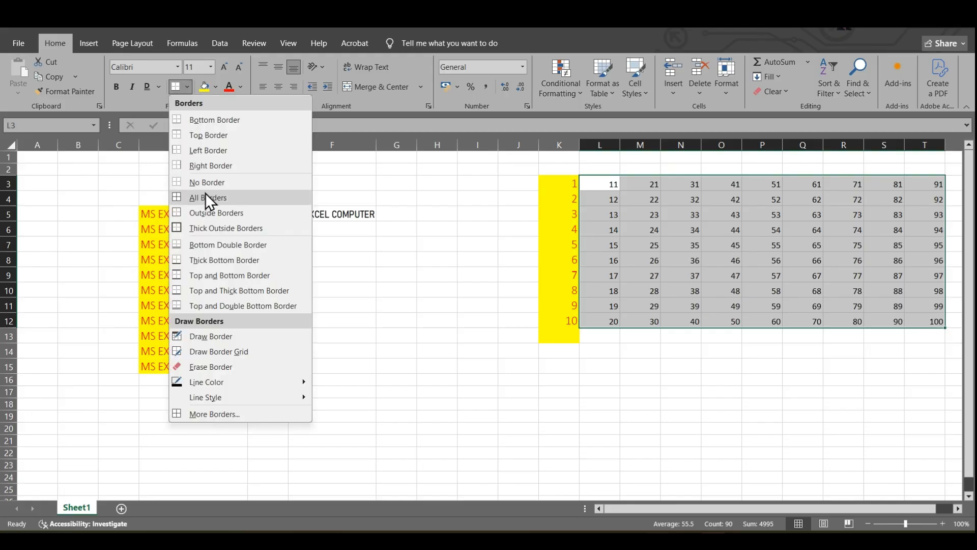
left_click(208, 197)
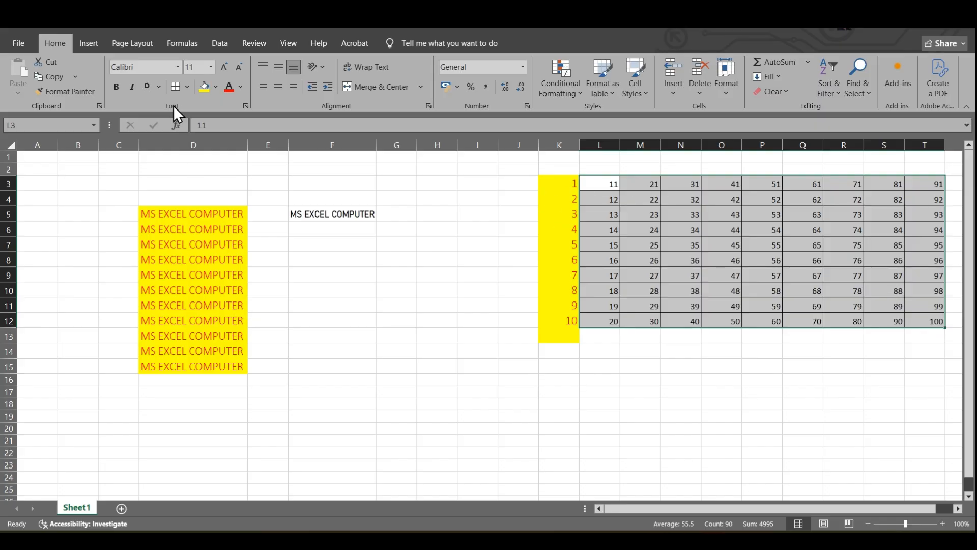
left_click(216, 87)
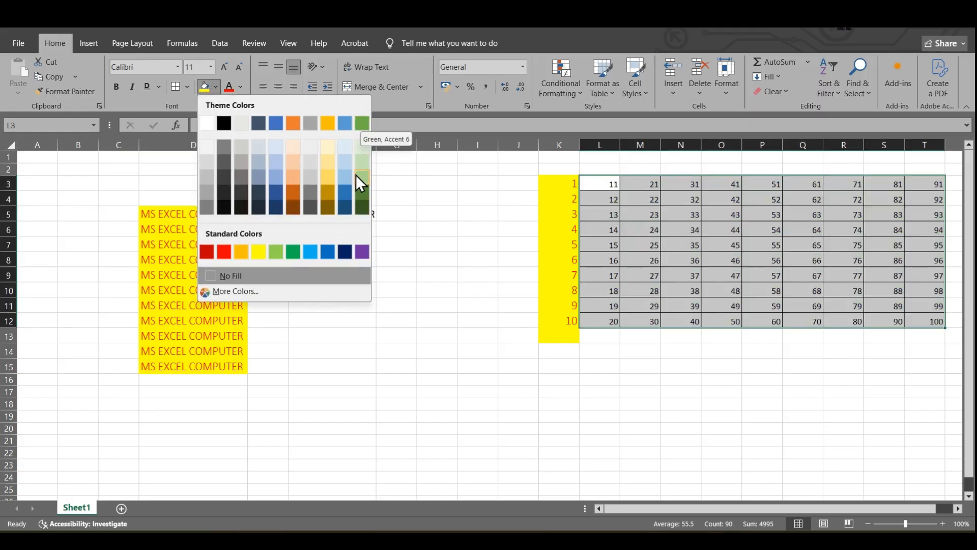
left_click(364, 180)
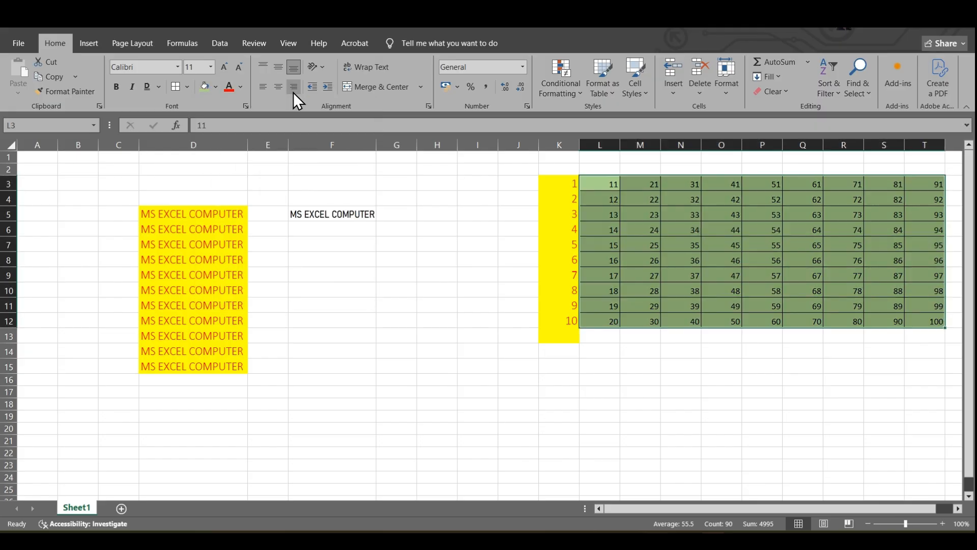
Step: Try a custom pale green font color on the numbers in L3:T12
left_click(239, 86)
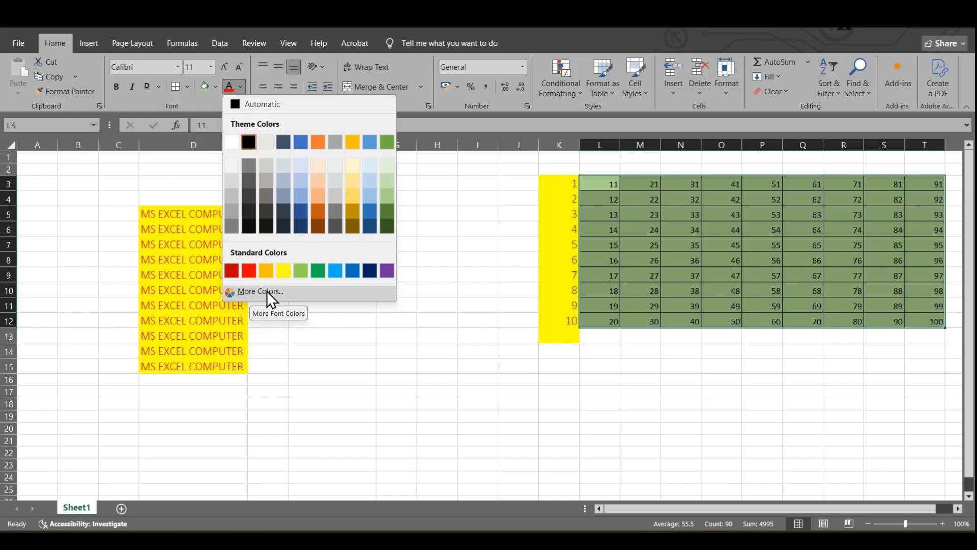
left_click(264, 291)
left_click(440, 236)
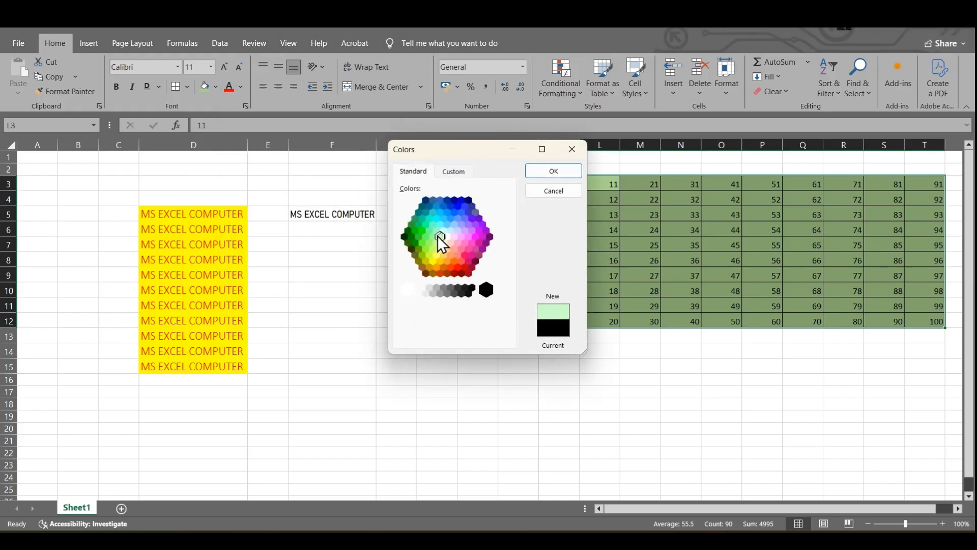
left_click(553, 171)
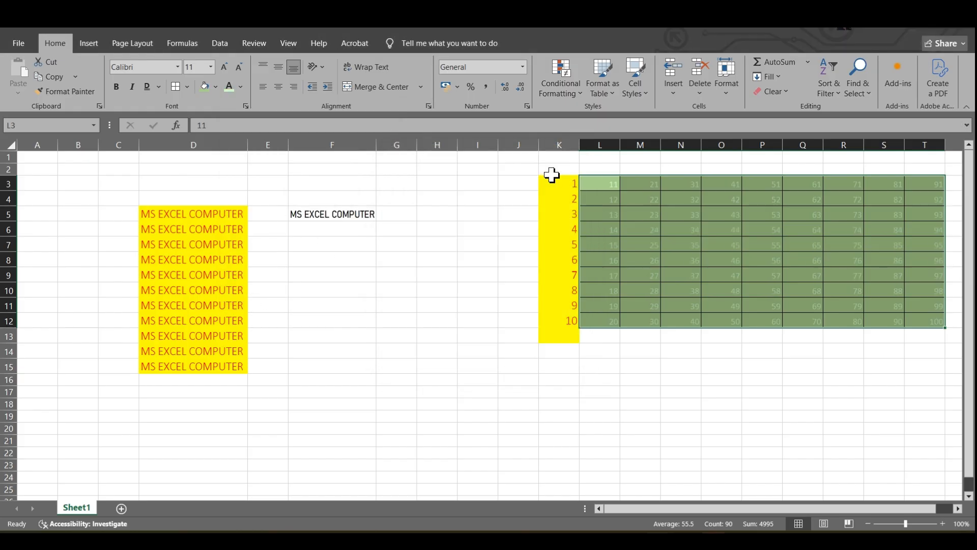
Step: Set the font color of the numbers in L3:T12 to standard red, and deselect the table
left_click(241, 87)
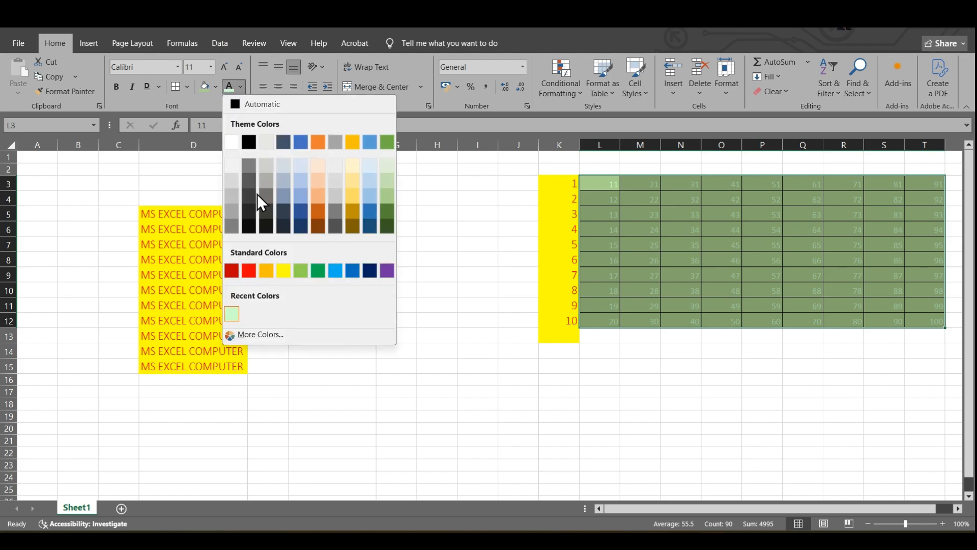
left_click(249, 270)
left_click(612, 446)
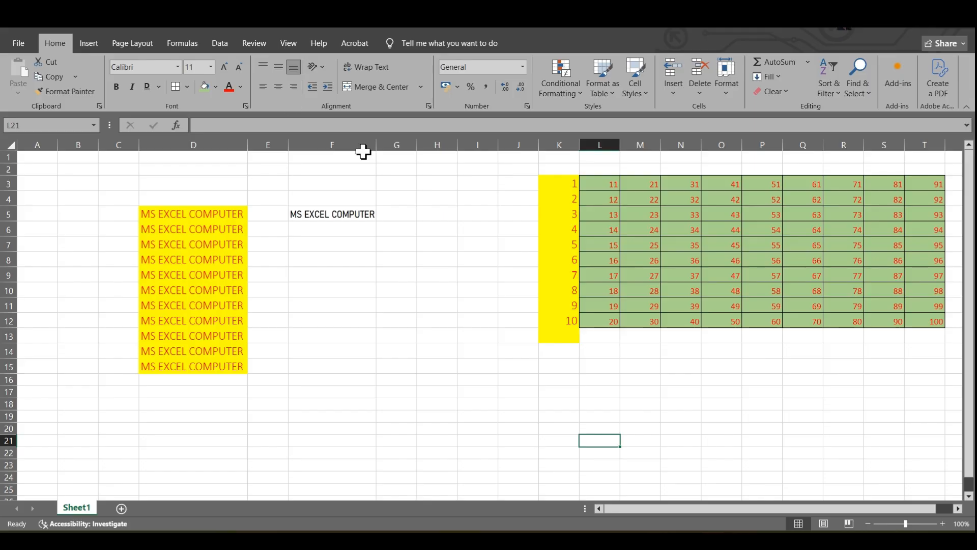
Step: Make row 5 taller and column F wider around the text in F5
left_click(306, 208)
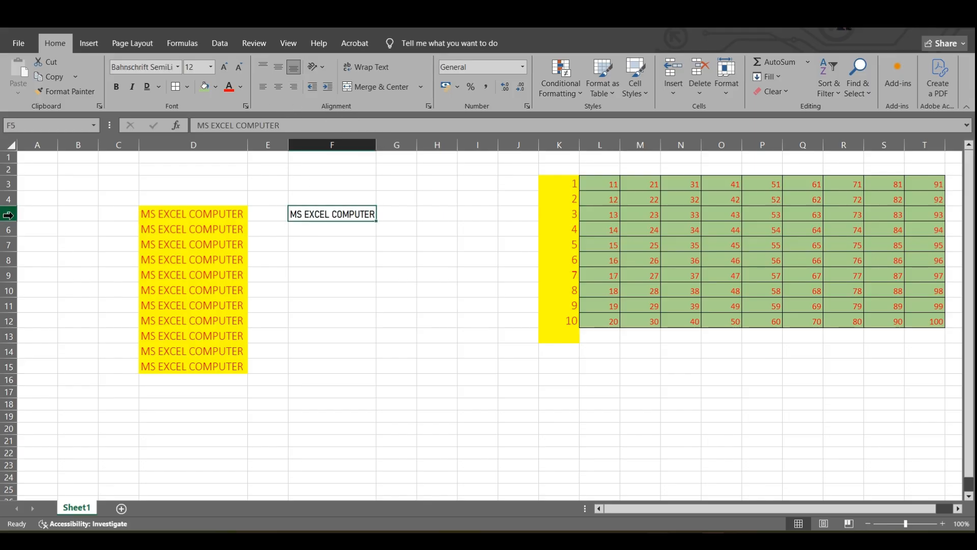
left_click_drag(9, 221, 9, 228)
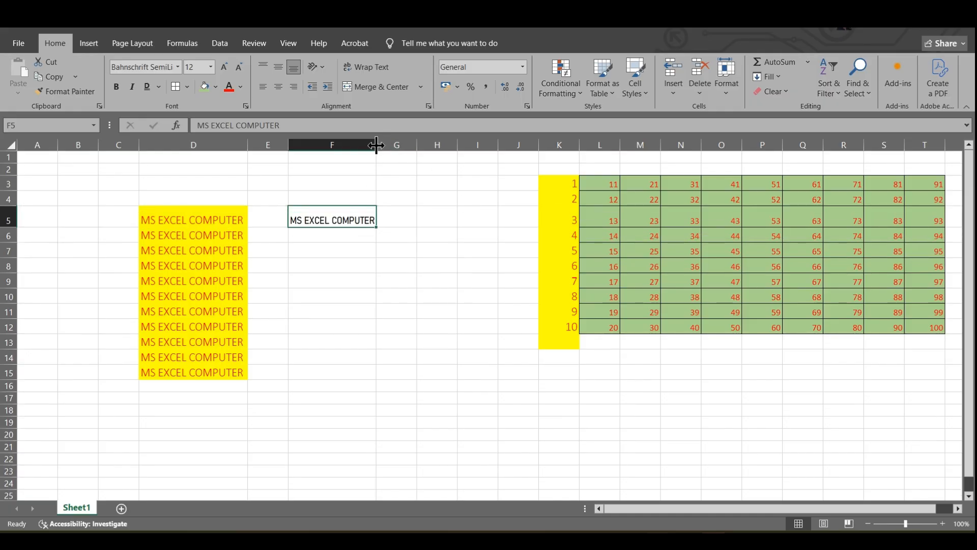
left_click_drag(376, 145, 403, 146)
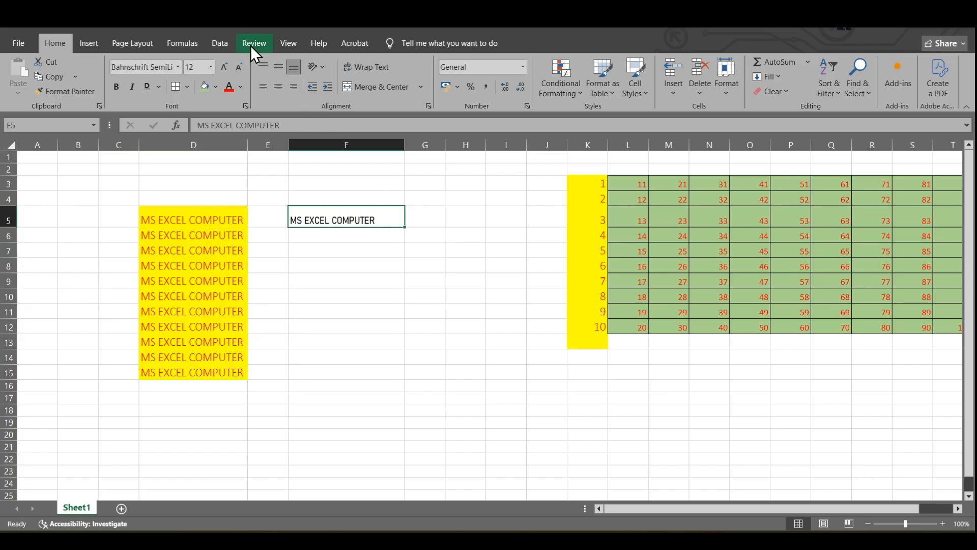
Step: Make row 5 taller again while trying top, middle and right alignment on the F5 text, ending with bottom and left alignment
left_click(262, 62)
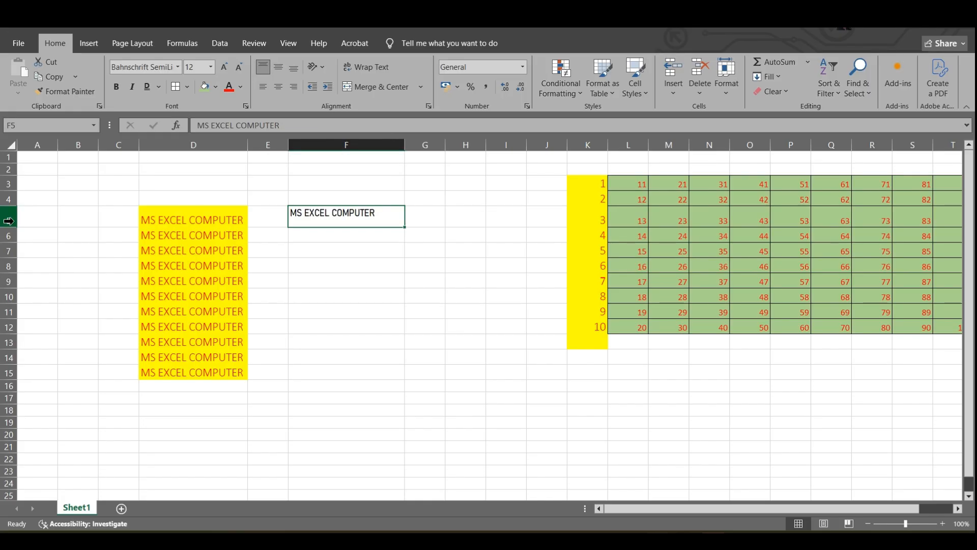
left_click_drag(14, 228, 13, 237)
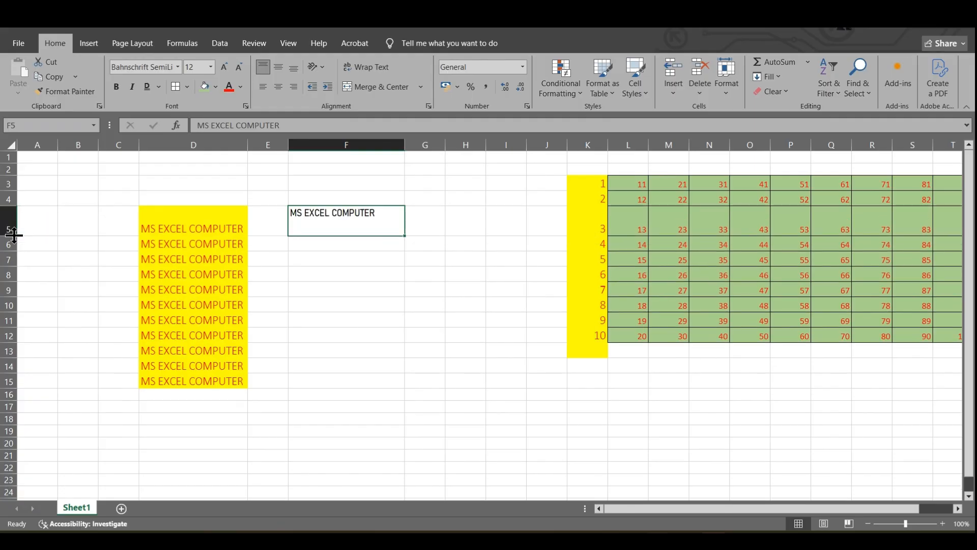
left_click(278, 67)
left_click(294, 67)
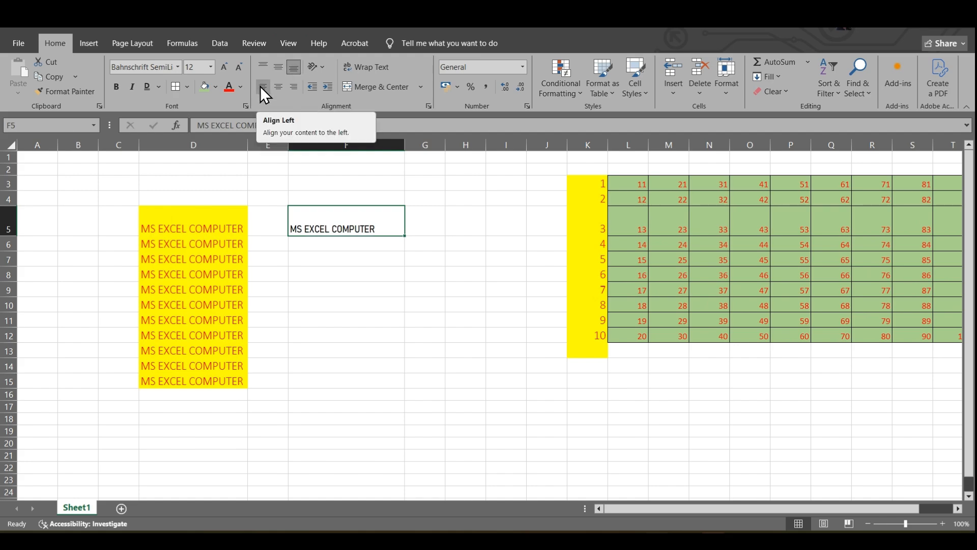
left_click(295, 86)
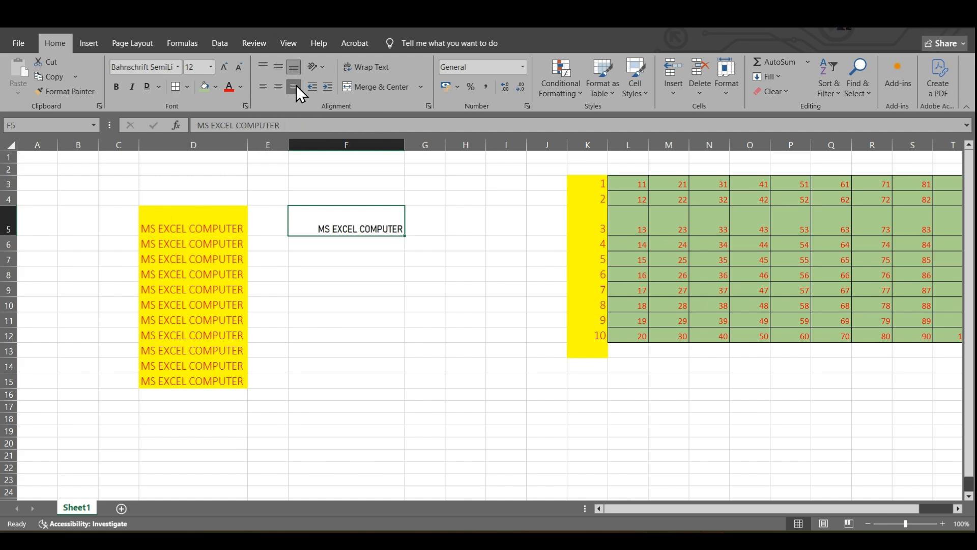
left_click(263, 87)
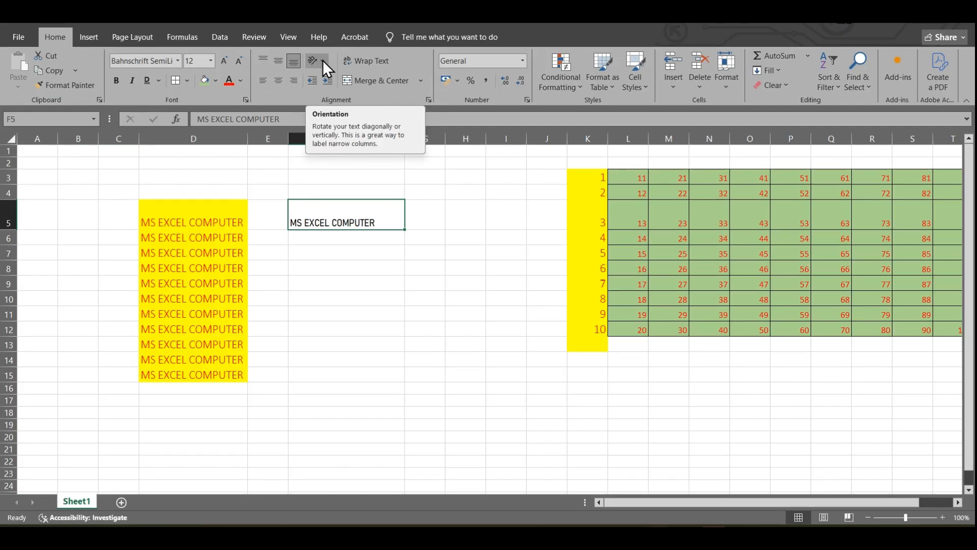
Step: Try the Angle Counterclockwise, Angle Clockwise, Vertical Text, Rotate Text Up and Rotate Text Down orientations on the F5 text
left_click(322, 66)
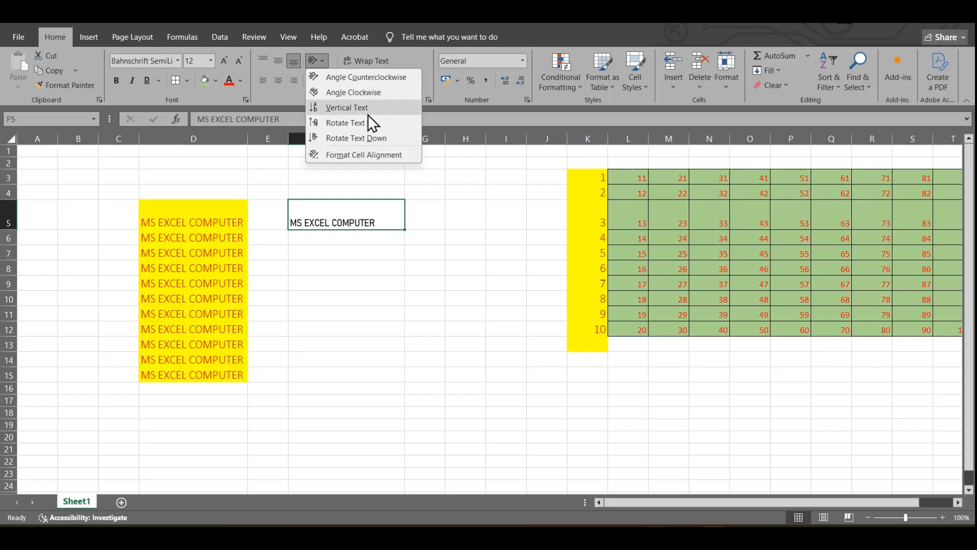
left_click(357, 78)
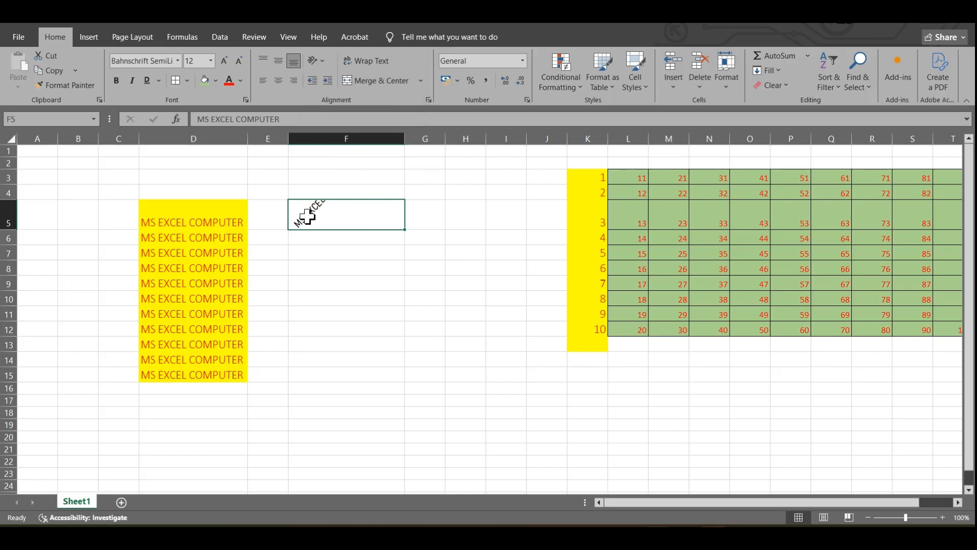
left_click(324, 59)
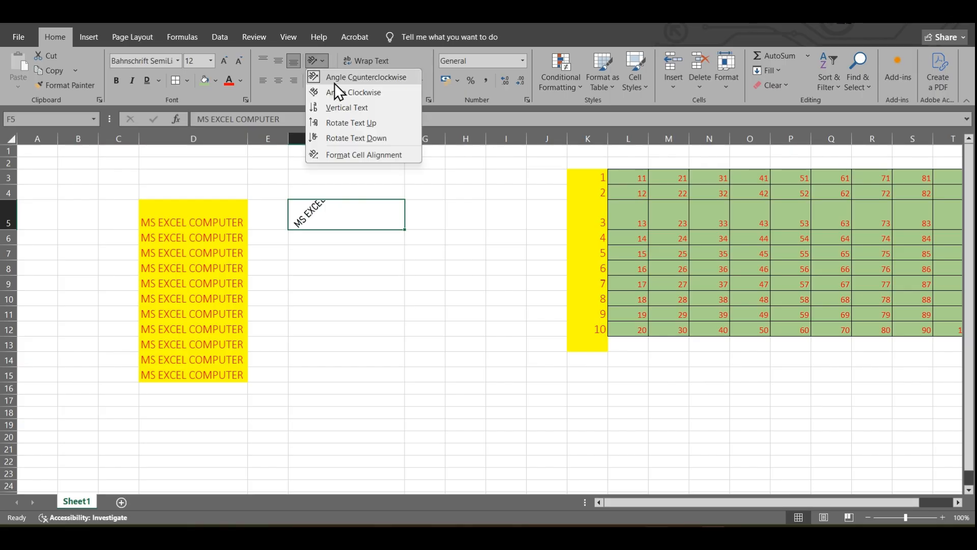
left_click(339, 92)
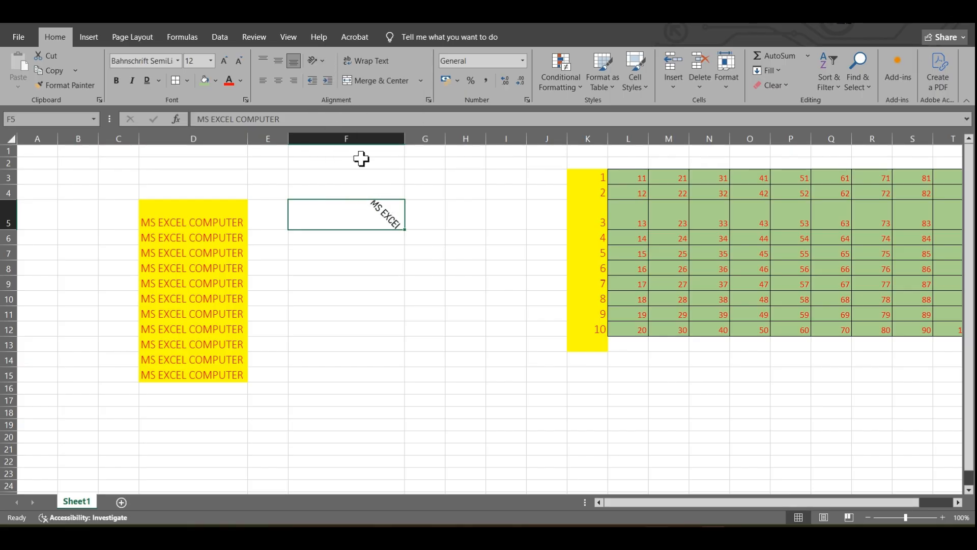
left_click(322, 61)
left_click(337, 110)
left_click(323, 61)
left_click(334, 121)
left_click(324, 60)
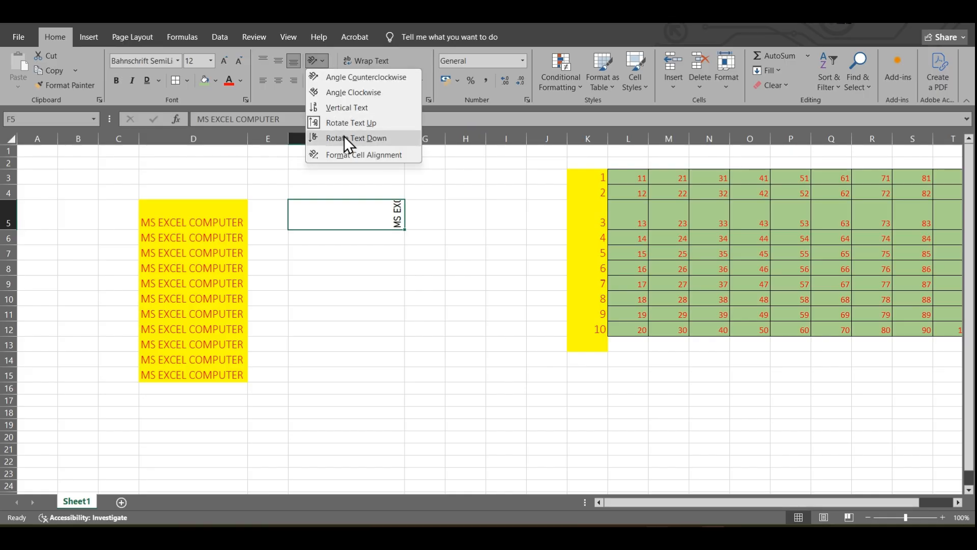
left_click(345, 137)
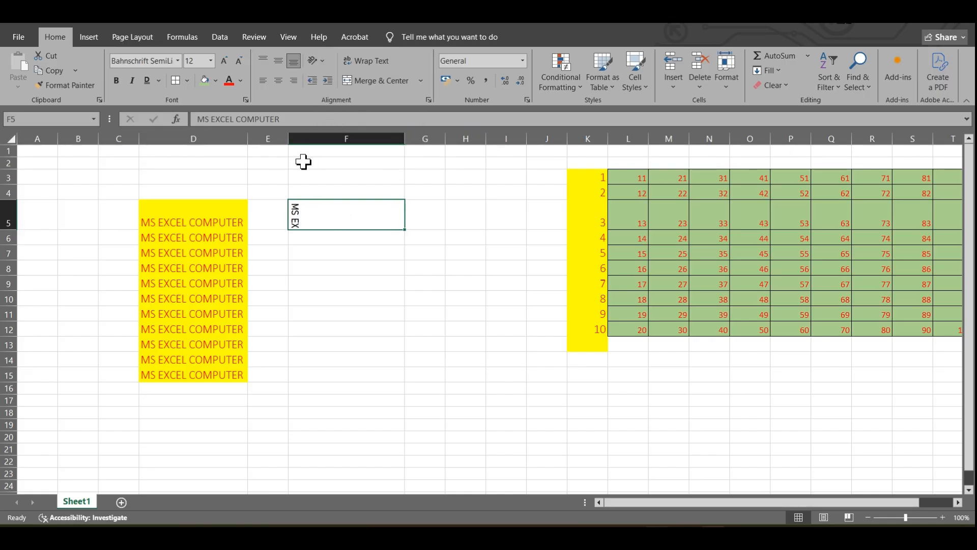
Step: Tilt the F5 text slightly upward with a custom orientation angle, and try wrapping the text on and off
left_click(319, 62)
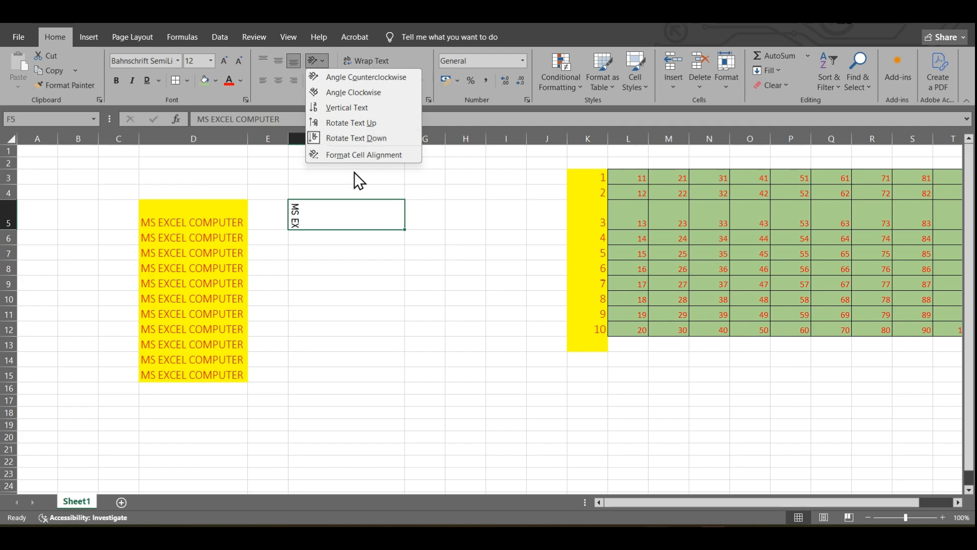
left_click(359, 154)
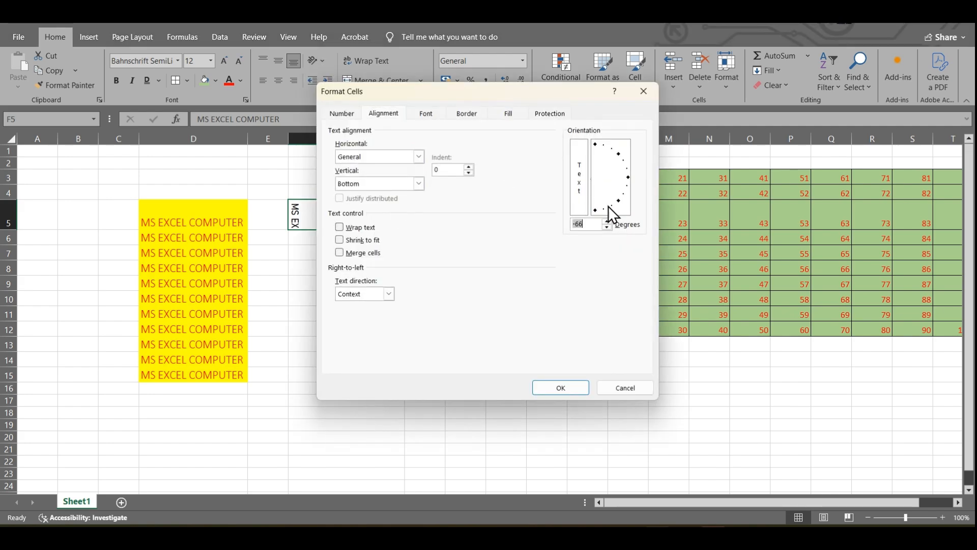
left_click_drag(609, 206, 621, 173)
left_click(560, 387)
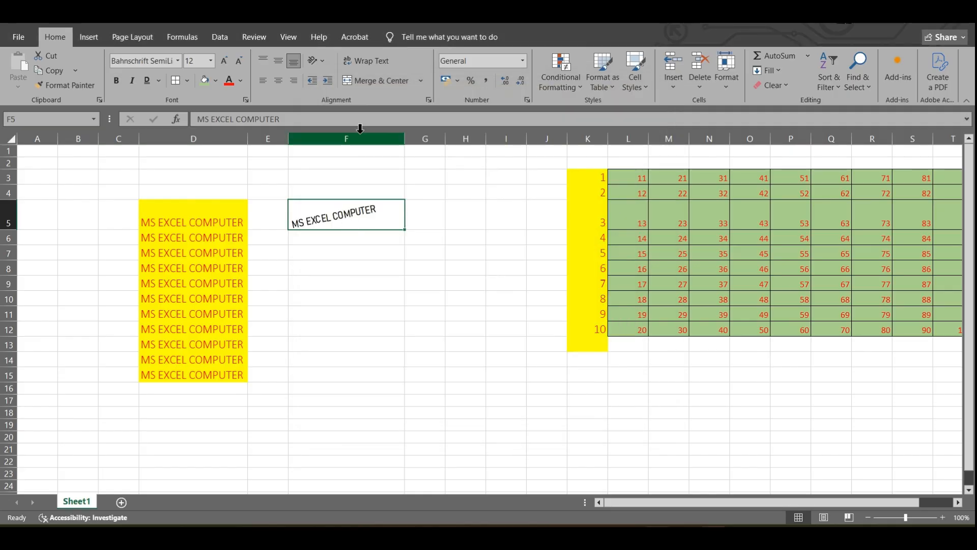
left_click(389, 58)
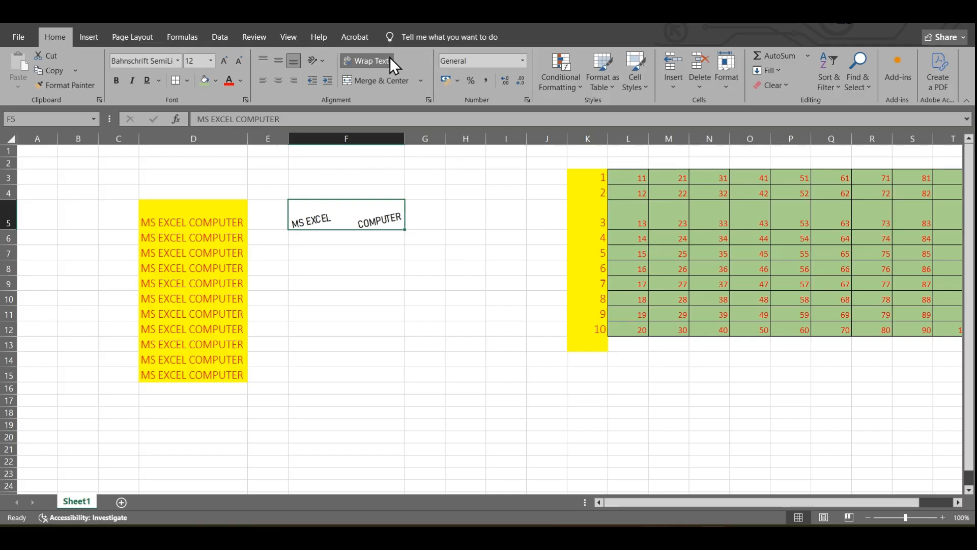
left_click(386, 58)
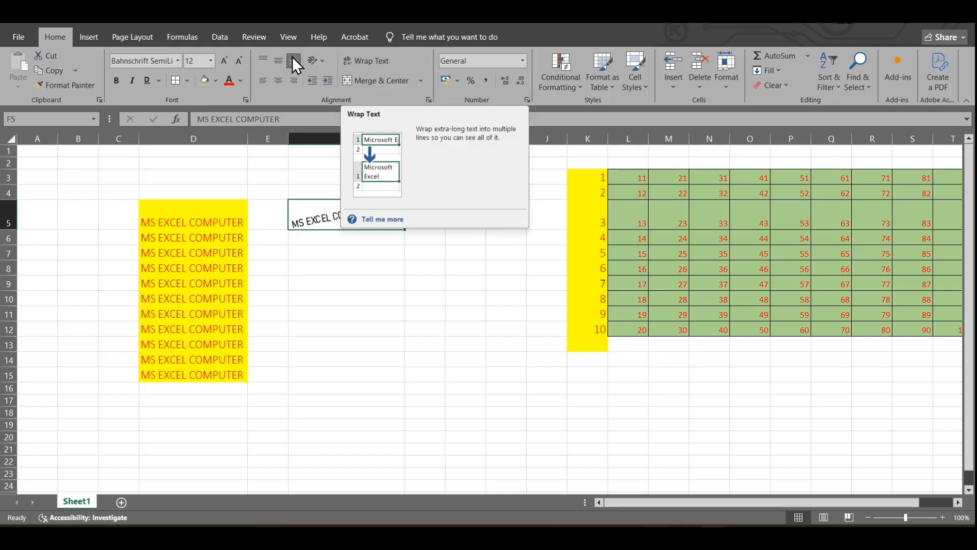
Step: Apply the Angle Counterclockwise orientation to F5, and turn it off again to return the text to horizontal
left_click(324, 60)
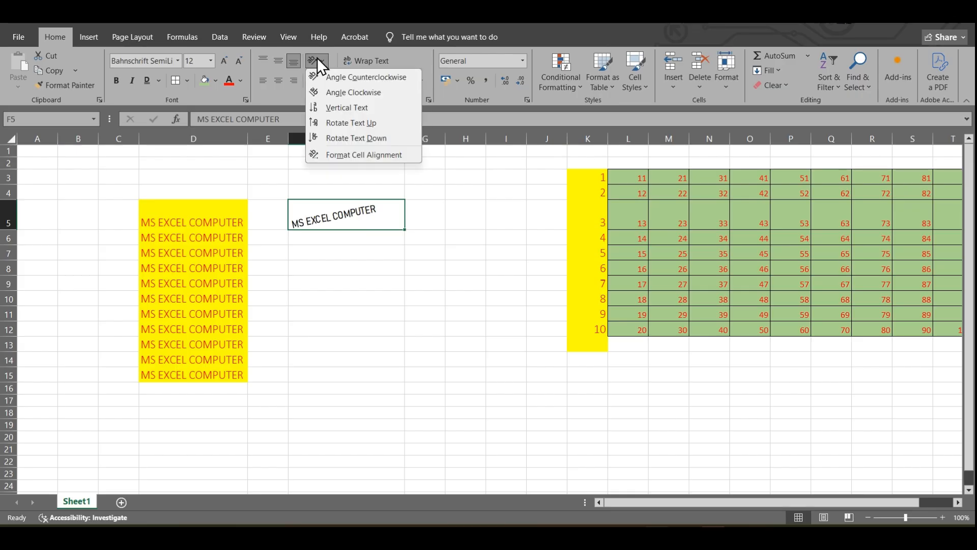
left_click(316, 60)
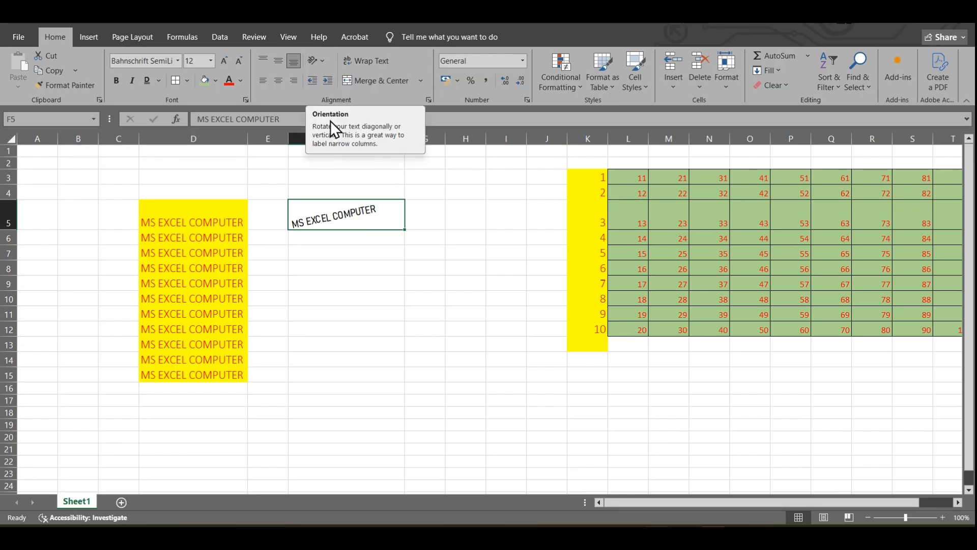
left_click(322, 62)
left_click(336, 74)
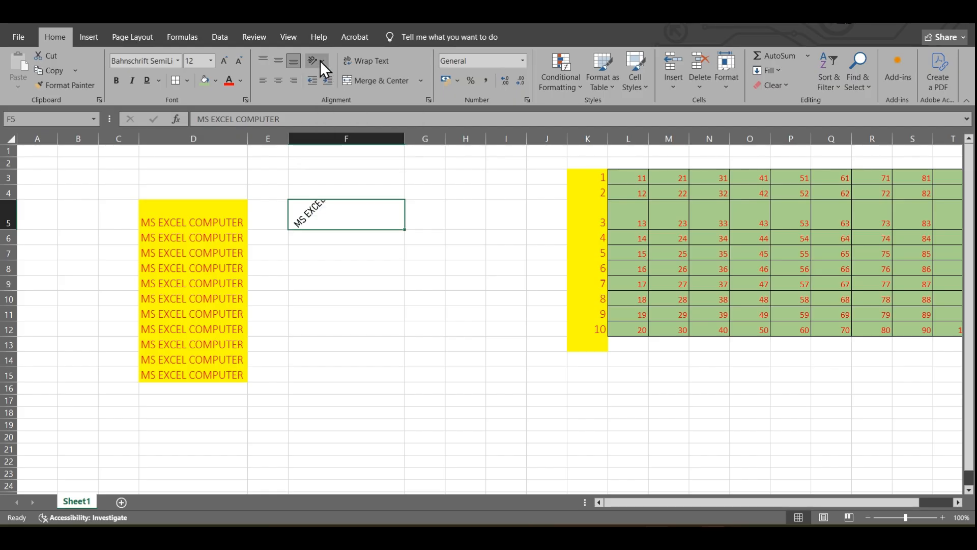
left_click(322, 63)
left_click(319, 64)
left_click(311, 63)
left_click(318, 75)
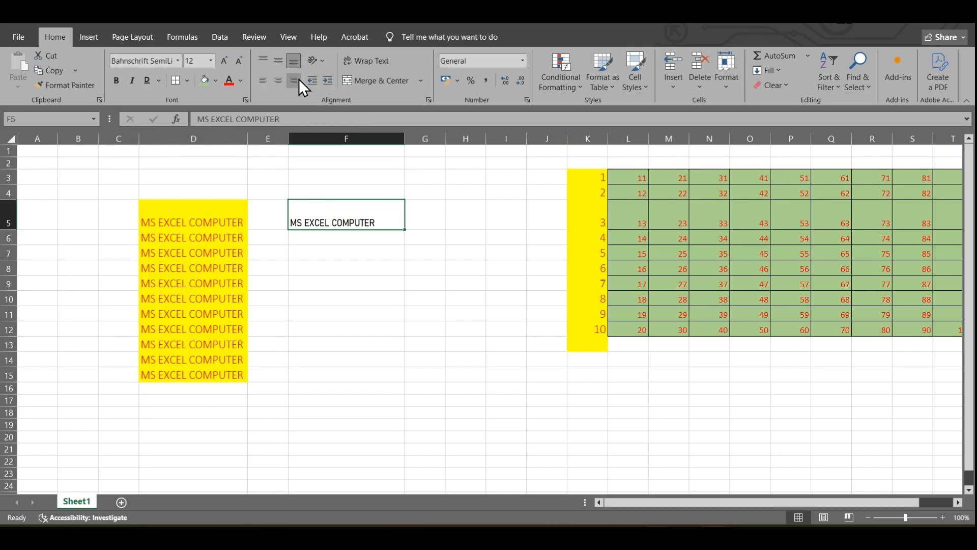
Step: Increase the indent of the F5 text repeatedly until it runs past the cell's right edge
left_click(328, 82)
left_click(327, 81)
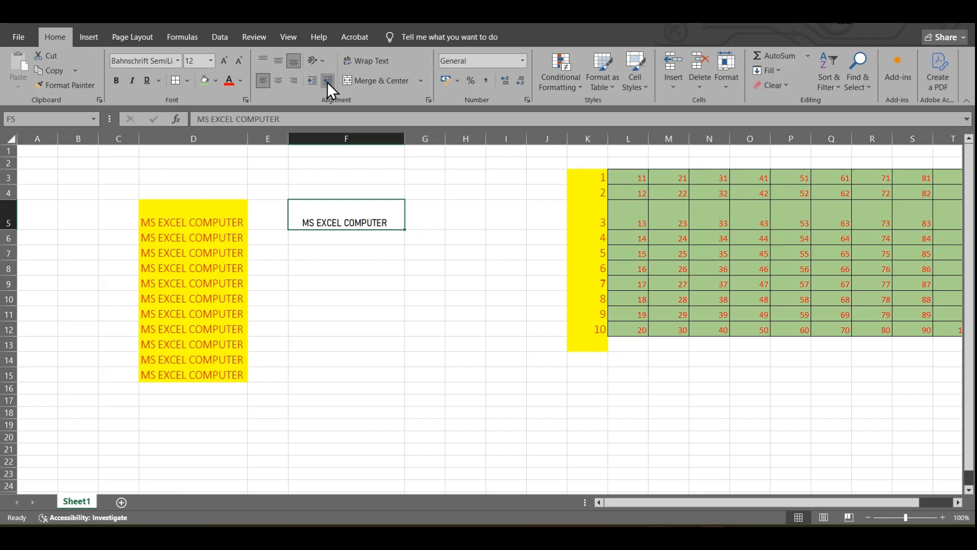
left_click(328, 82)
left_click(328, 81)
left_click(327, 82)
left_click(328, 82)
left_click(327, 82)
left_click(328, 81)
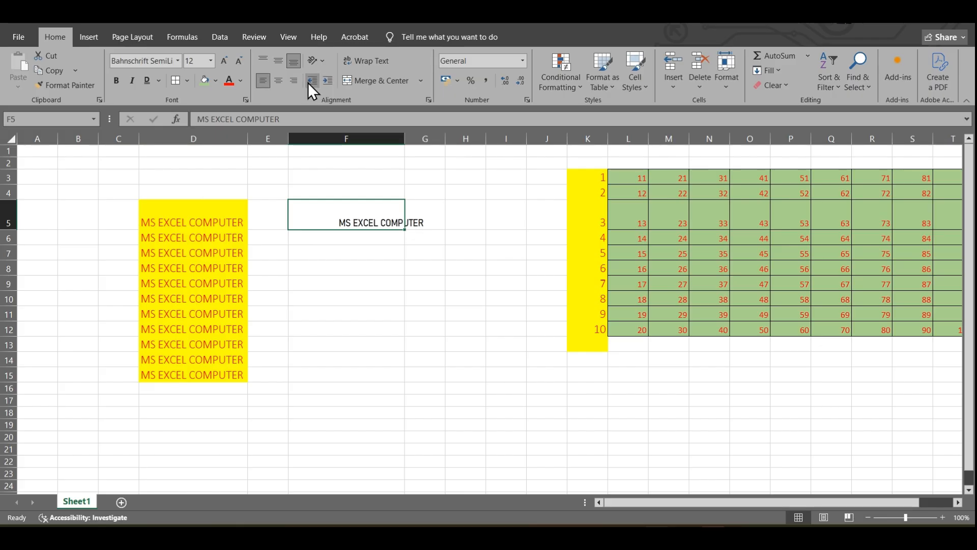
Step: Decrease the indent of the F5 text repeatedly until it is back at the cell's left edge
left_click(310, 81)
left_click(310, 81)
left_click(310, 81)
left_click(310, 81)
left_click(310, 81)
left_click(311, 81)
left_click(311, 81)
left_click(310, 81)
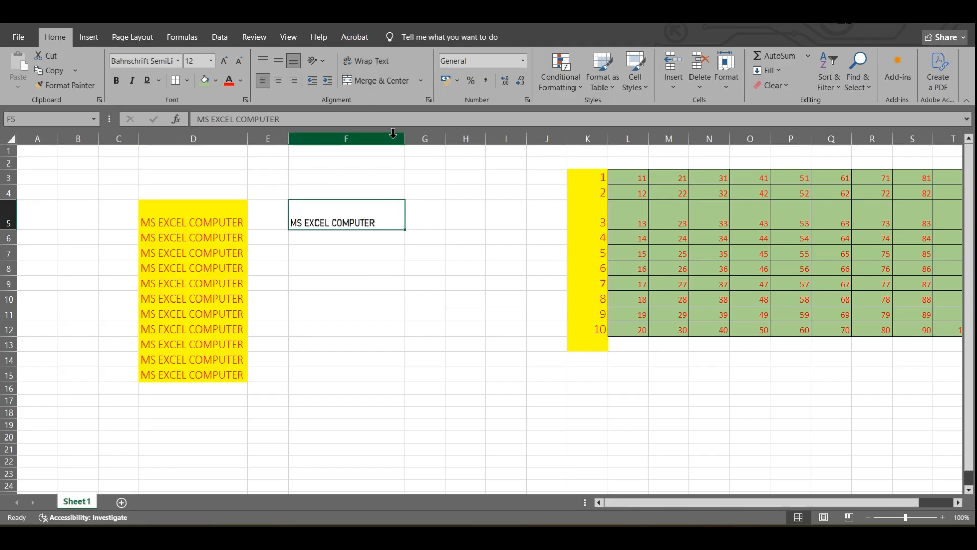
Step: Narrow column F, reduce the height of row 5, and wrap the MS EXCEL COMPUTER text in F5
left_click_drag(405, 139, 366, 139)
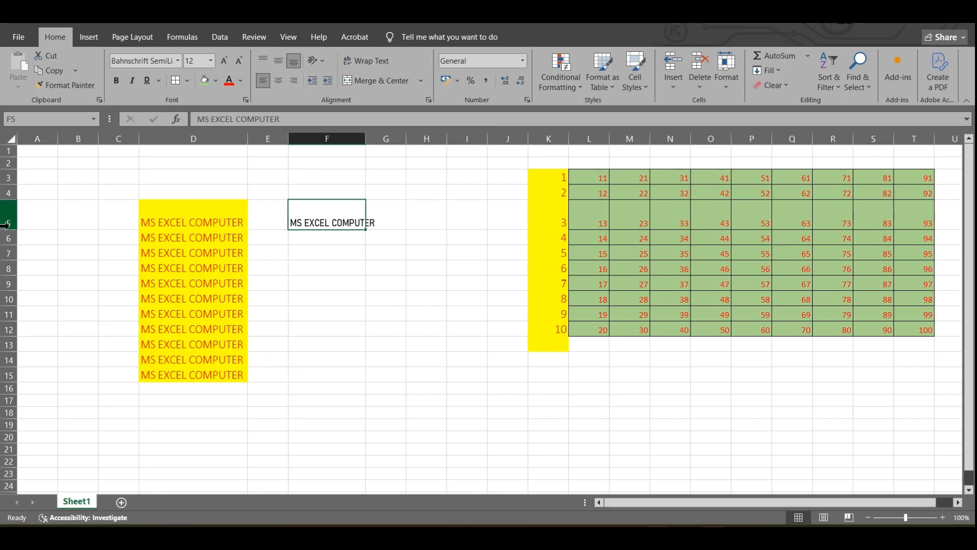
left_click_drag(5, 229, 12, 218)
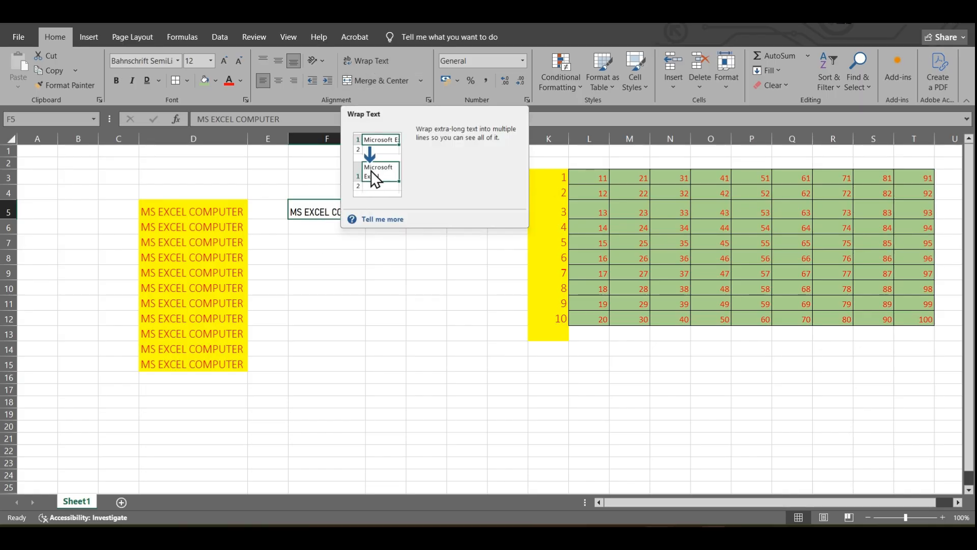
left_click(369, 60)
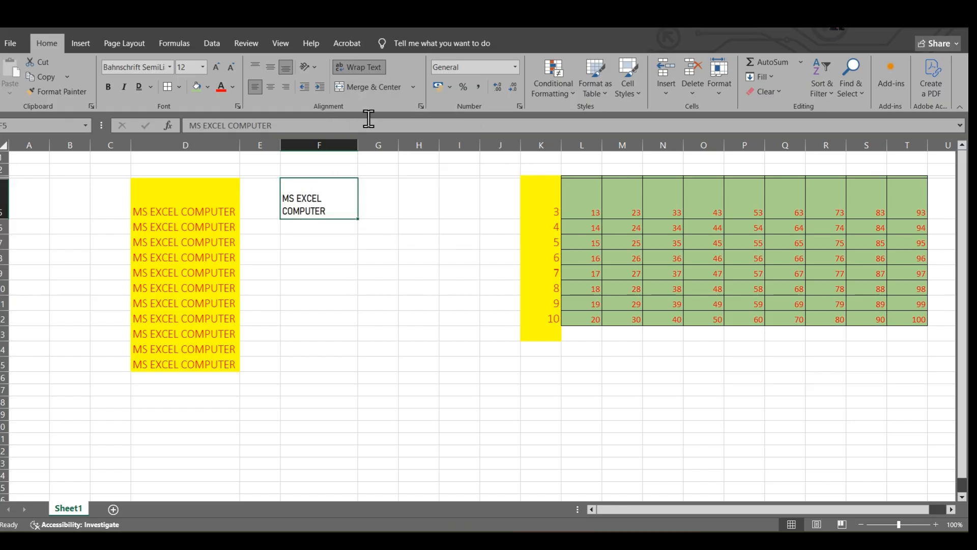
Step: Make column F slightly narrower and enter MICROSOFT EXCEL in cell F12
left_click(315, 319)
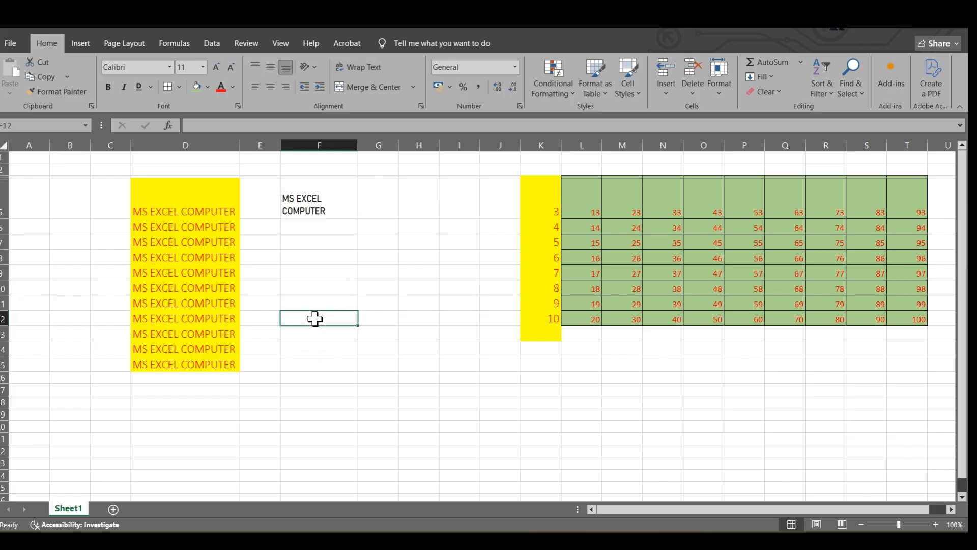
mouse_move(358, 146)
left_mouse_down()
mouse_move(321, 146)
mouse_move(382, 148)
mouse_move(356, 148)
left_mouse_up()
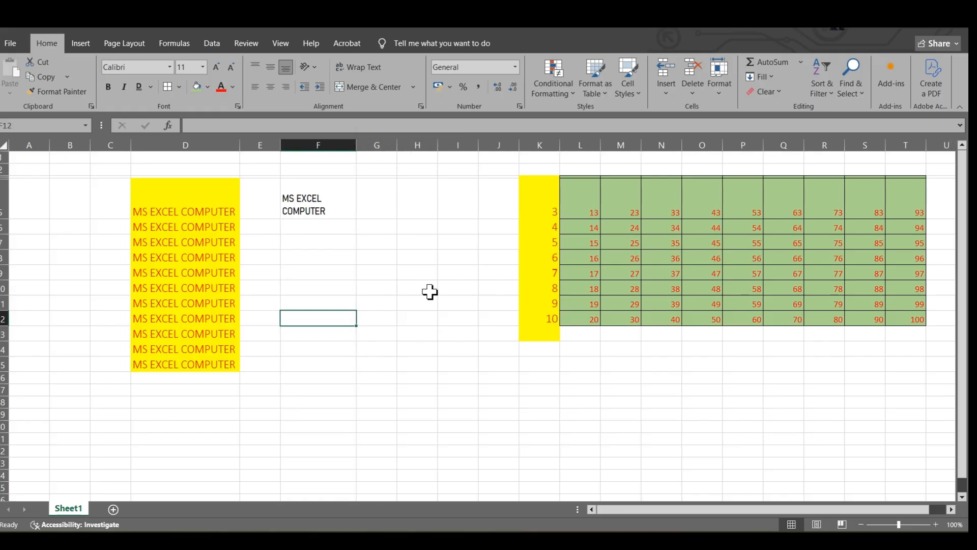
type("MICR")
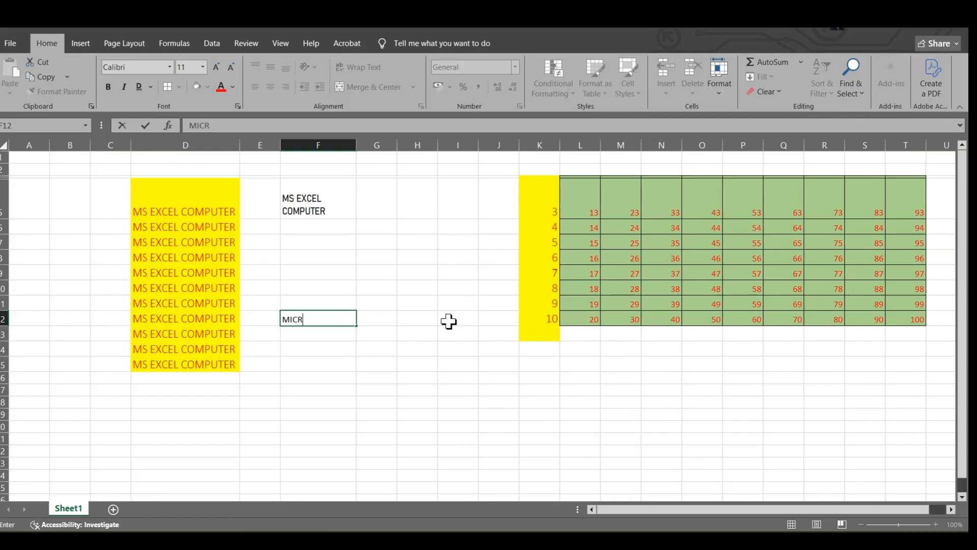
type("OSOFT EXCEL")
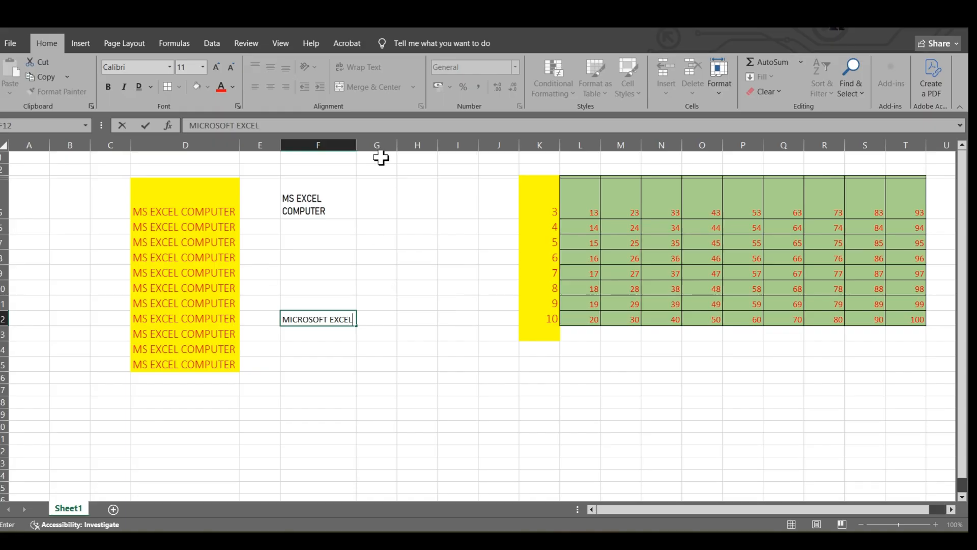
left_click(323, 319)
left_click(277, 326)
Step: Merge and center the range F12:I13 containing the MICROSOFT EXCEL text
double_click(299, 319)
left_click_drag(299, 319, 339, 325)
left_click_drag(384, 353, 451, 335)
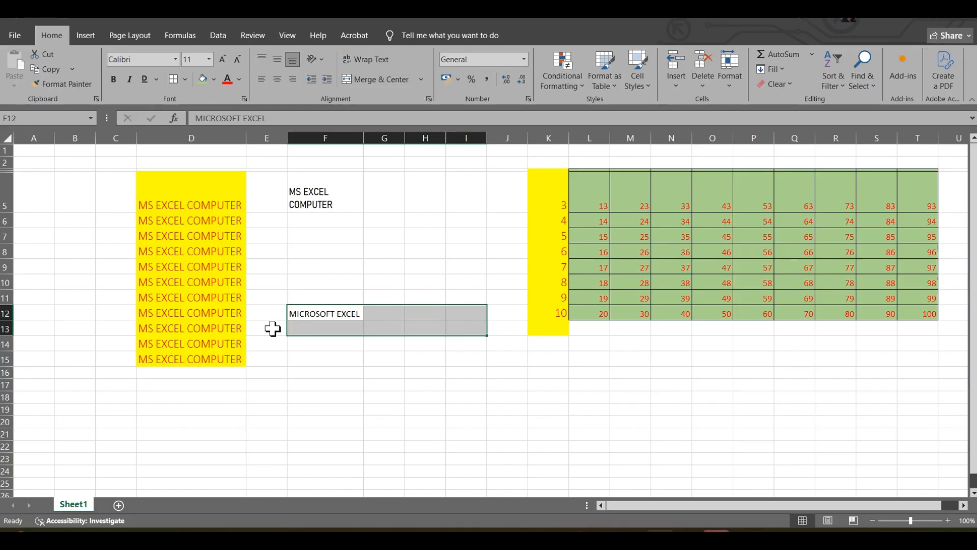
left_click(422, 82)
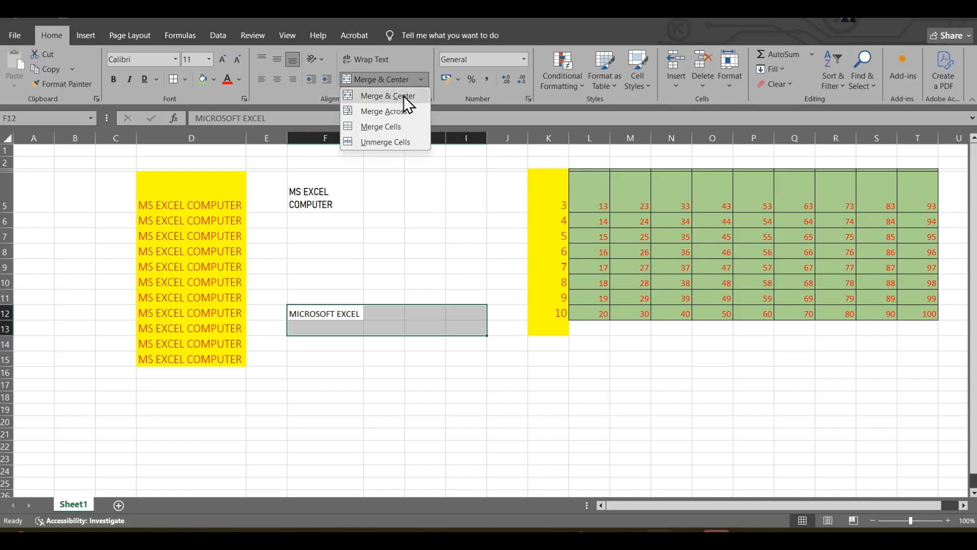
left_click(389, 98)
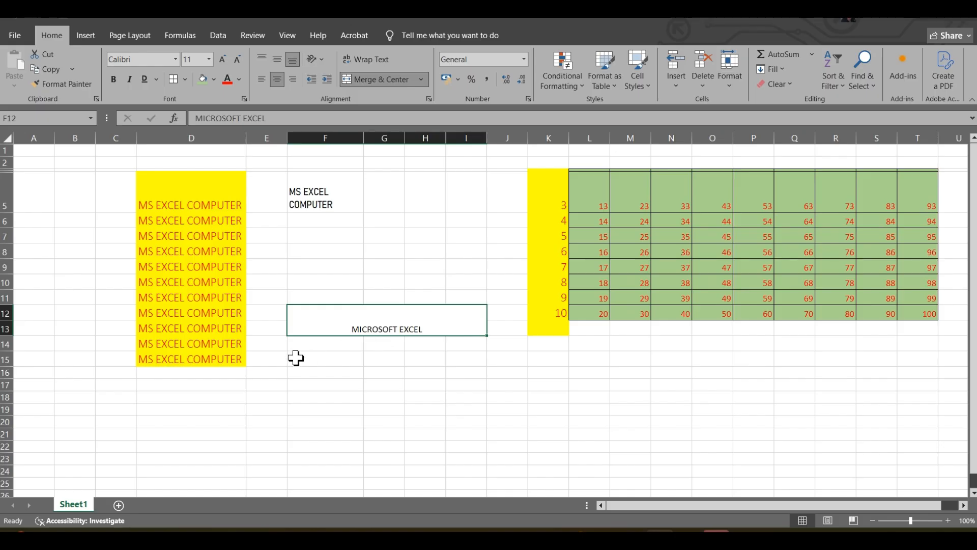
Step: Merge the empty range F15:J16 row by row with Merge Across, and select the merged row 16 cell
left_click_drag(296, 359, 504, 366)
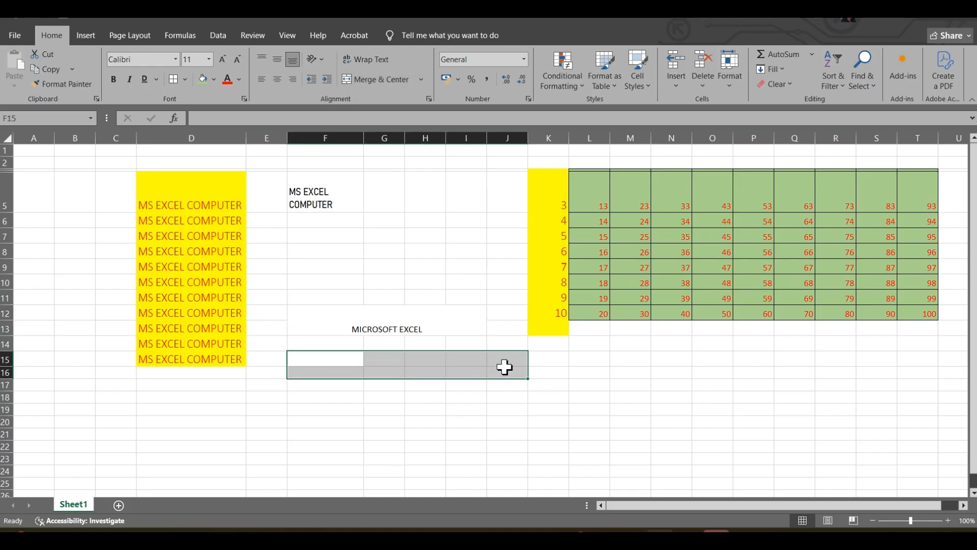
left_click(425, 78)
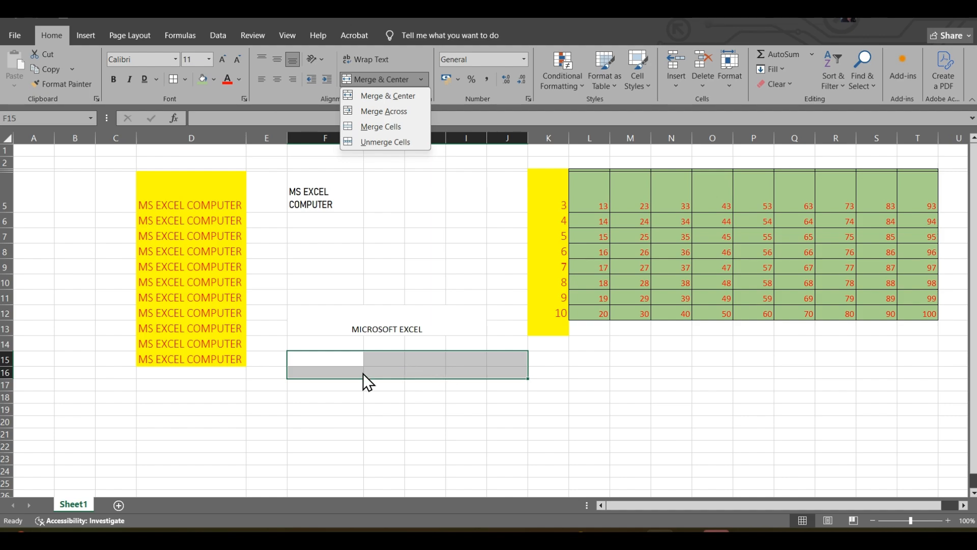
left_click(362, 110)
left_click(501, 425)
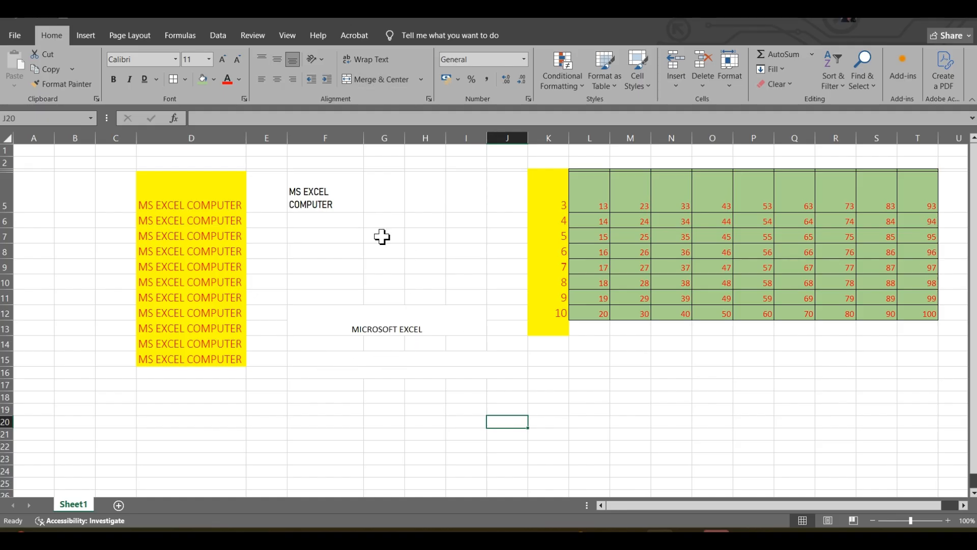
left_click(362, 371)
left_click(422, 80)
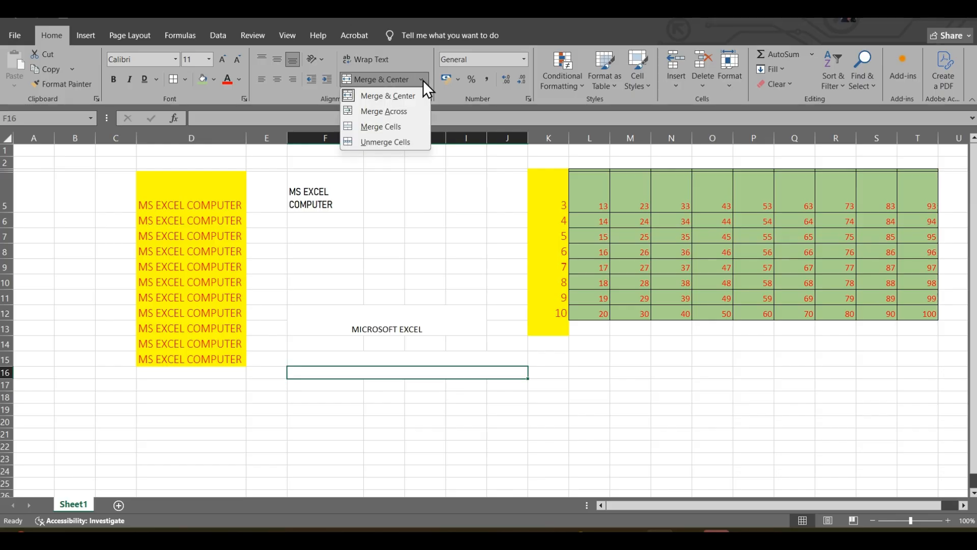
left_click(298, 392)
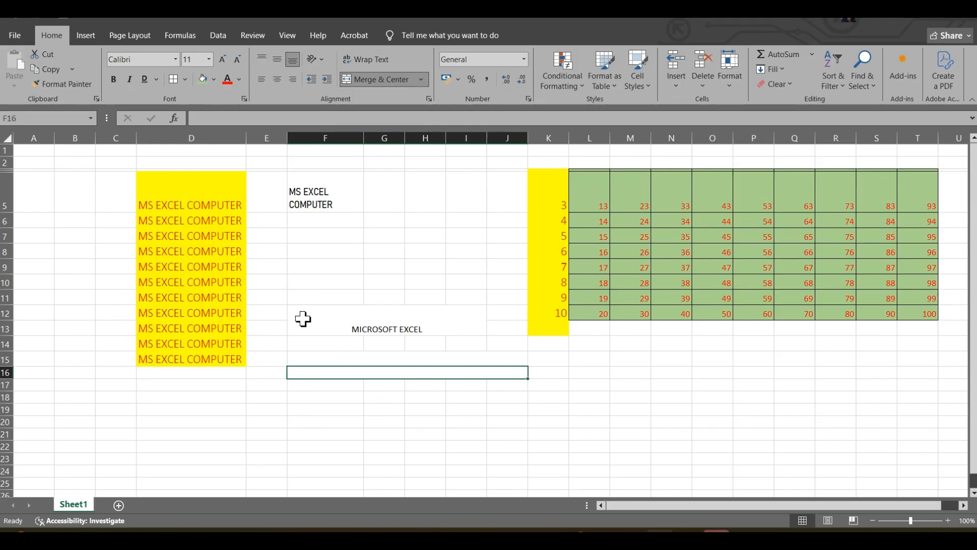
Step: Extend the MICROSOFT EXCEL block to F12:I14 with Merge Cells, and unmerge the range again
left_click_drag(305, 319, 307, 340)
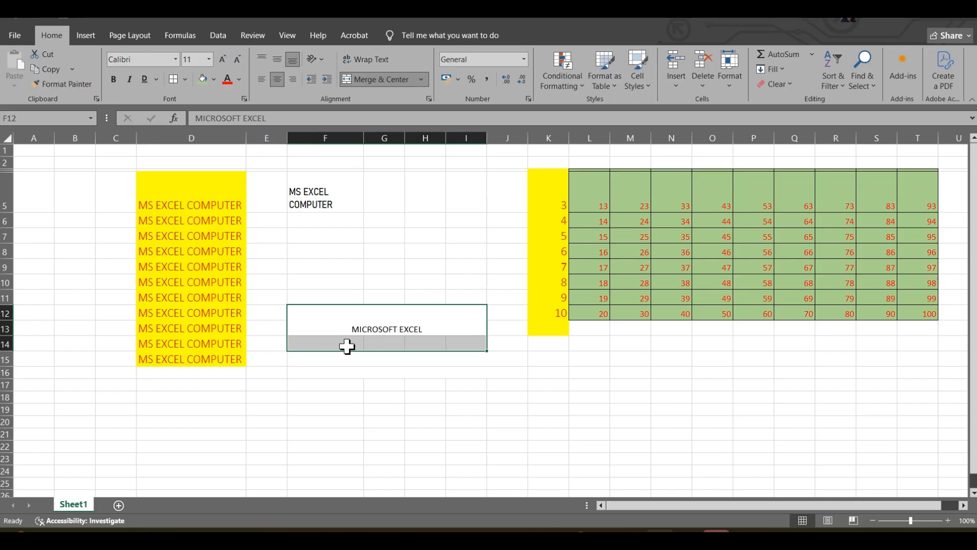
left_click(422, 80)
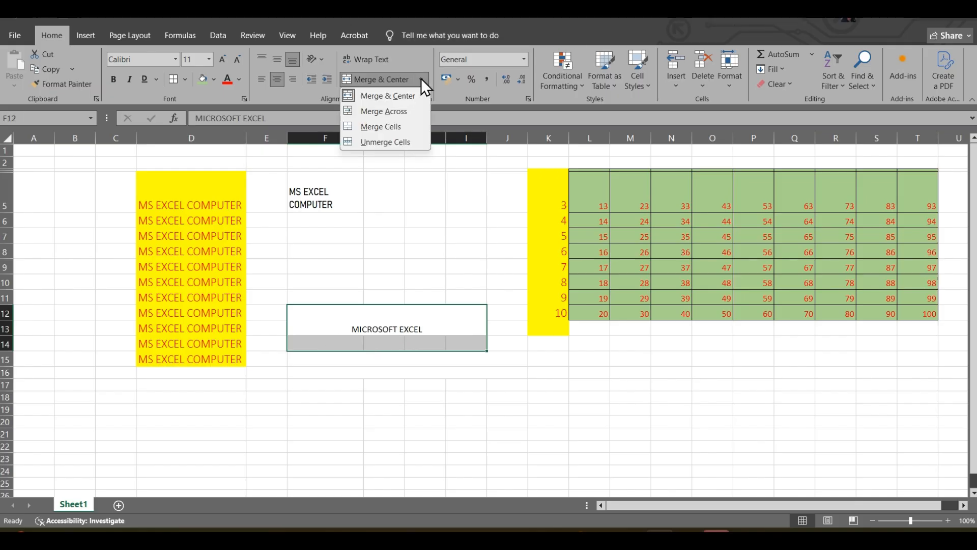
left_click(414, 128)
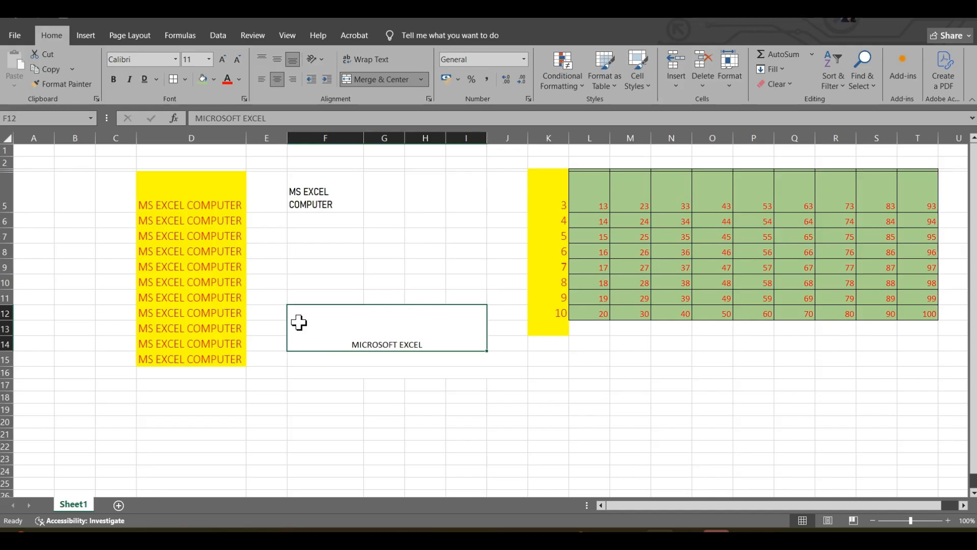
left_click(422, 79)
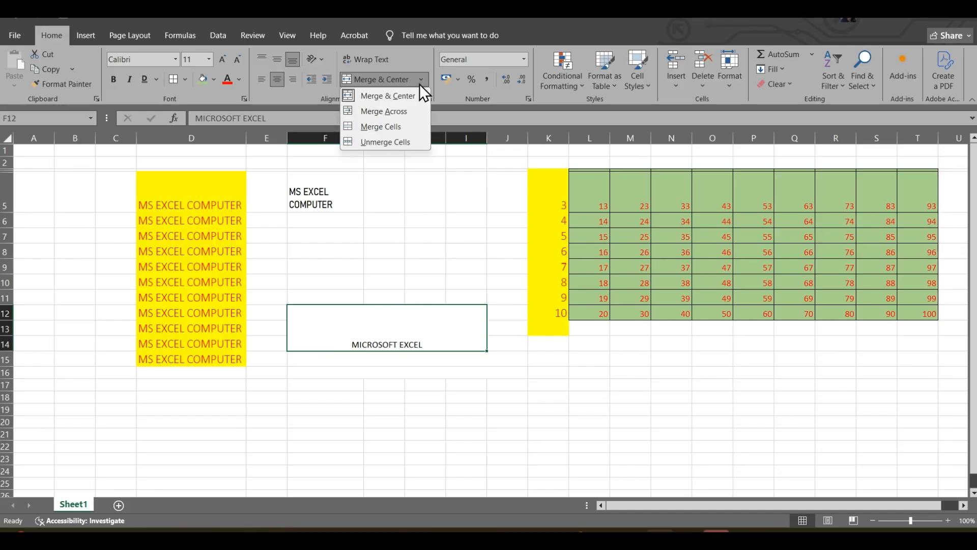
left_click(377, 143)
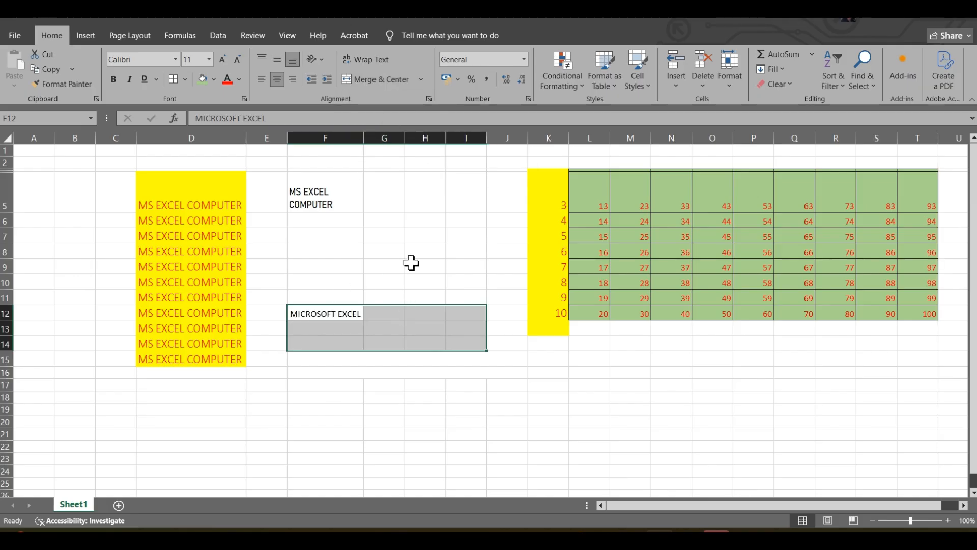